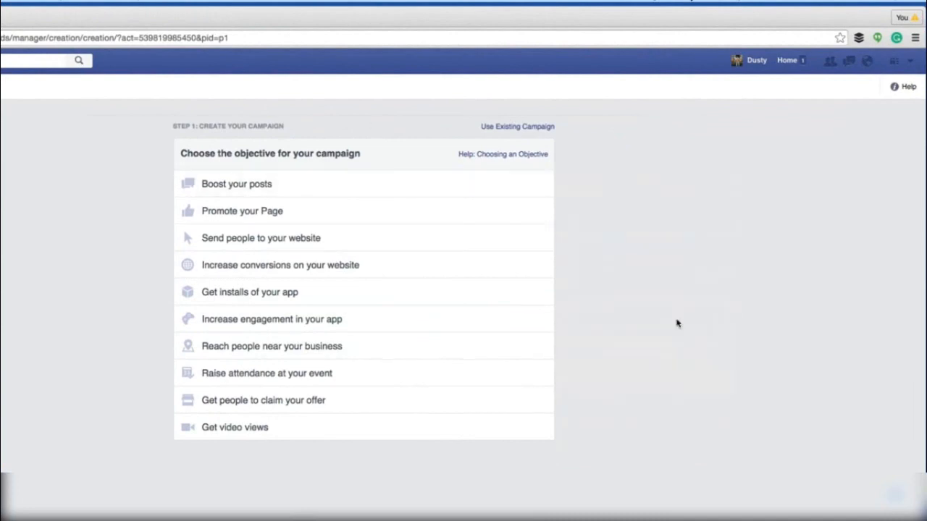
- Open the ad creation page to start a new campaign
mouse_move(503, 240)
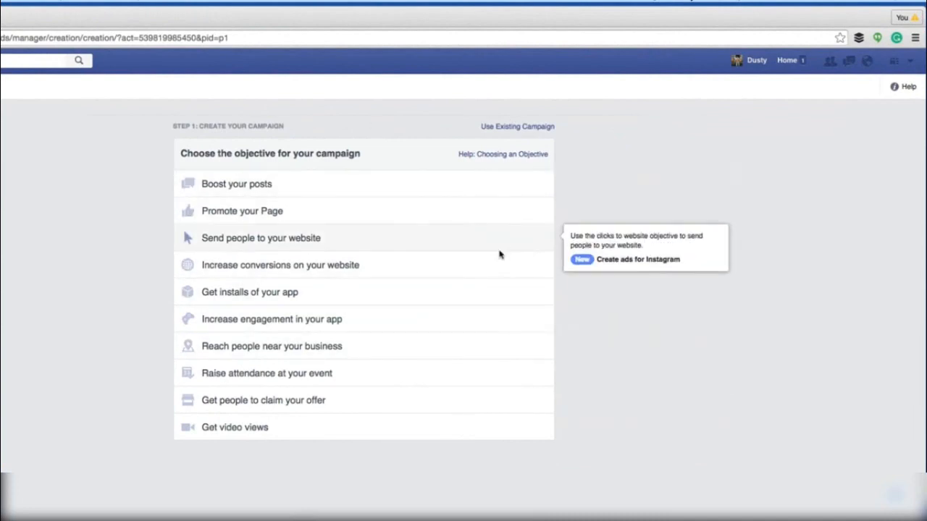
mouse_move(498, 258)
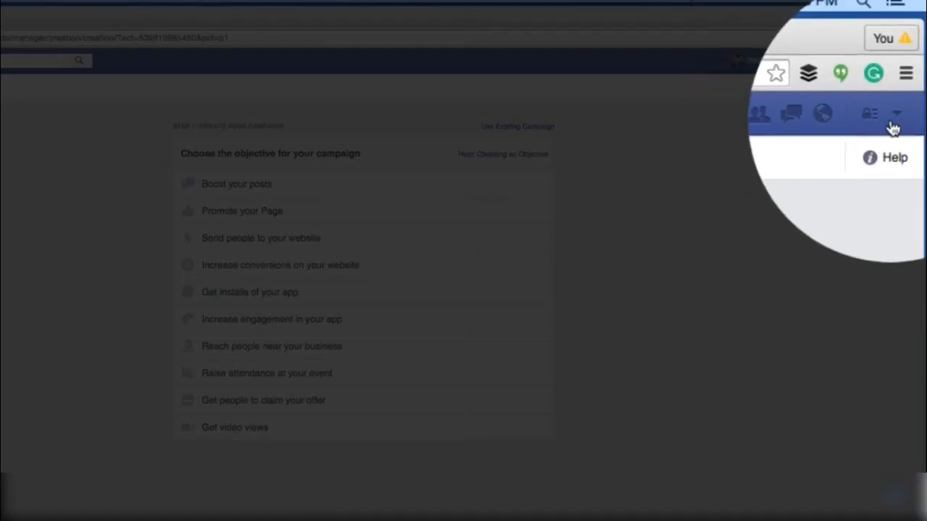
click(898, 116)
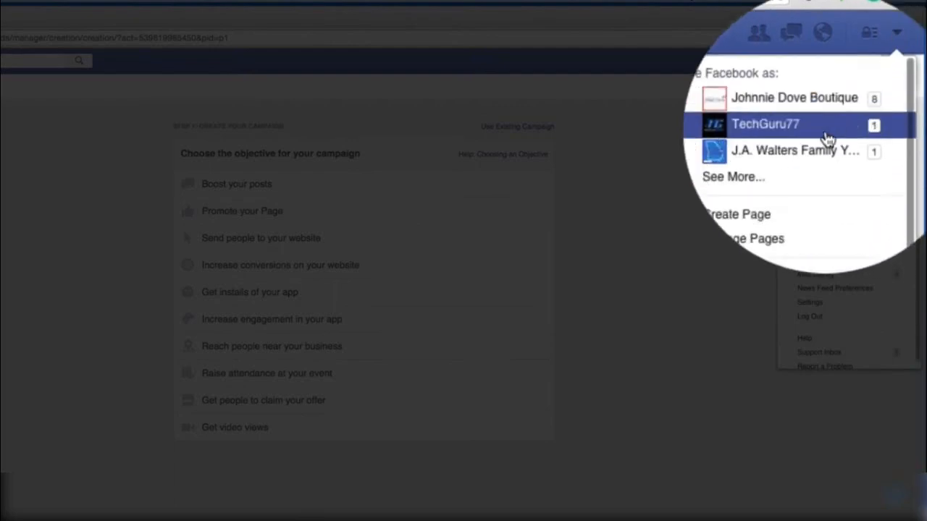
click(804, 241)
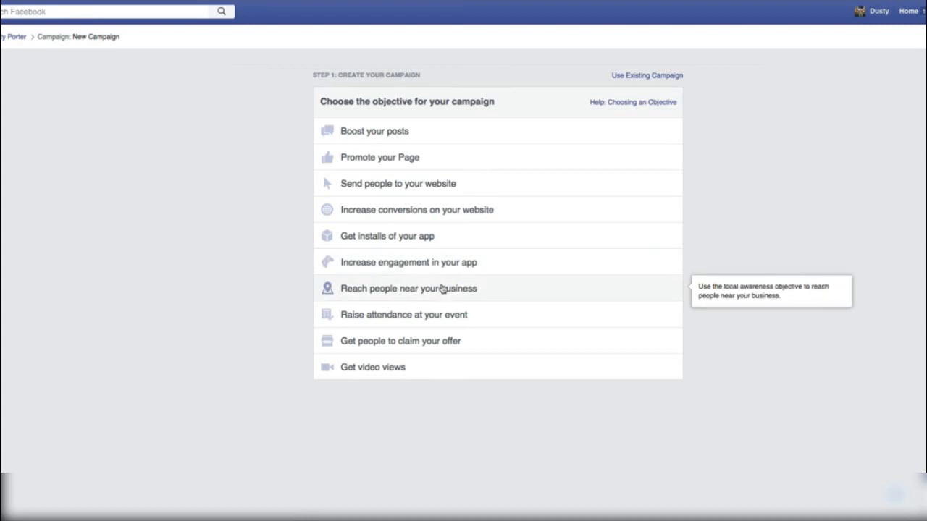
- Preview the campaign objectives for reaching people near the business, raising event attendance and getting video views
click(510, 302)
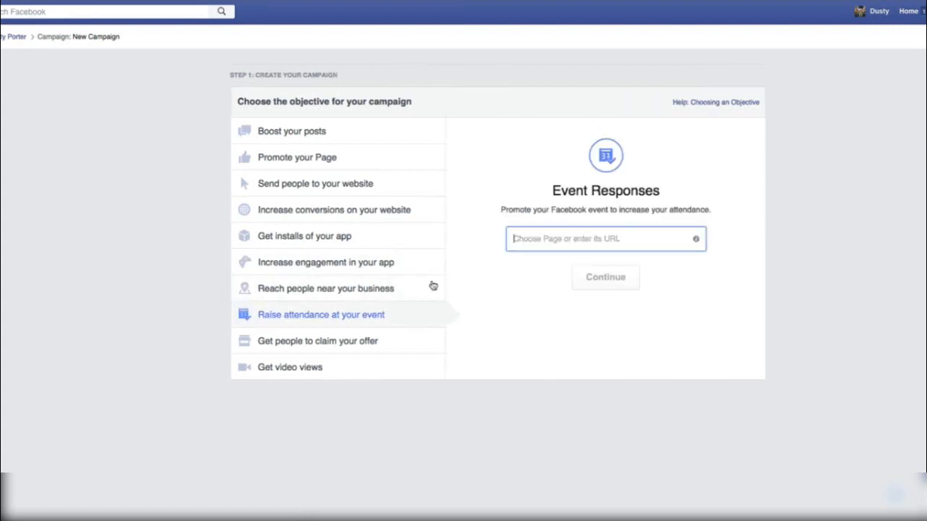
click(408, 290)
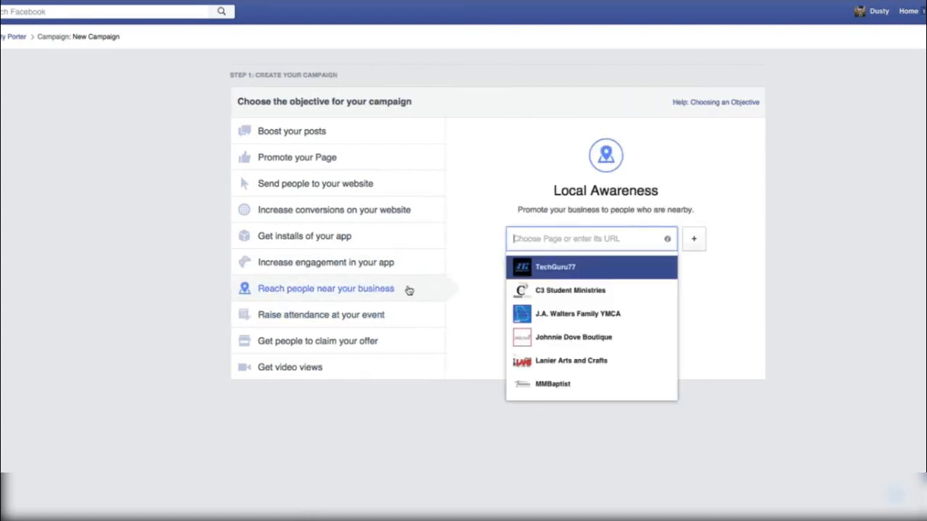
click(409, 289)
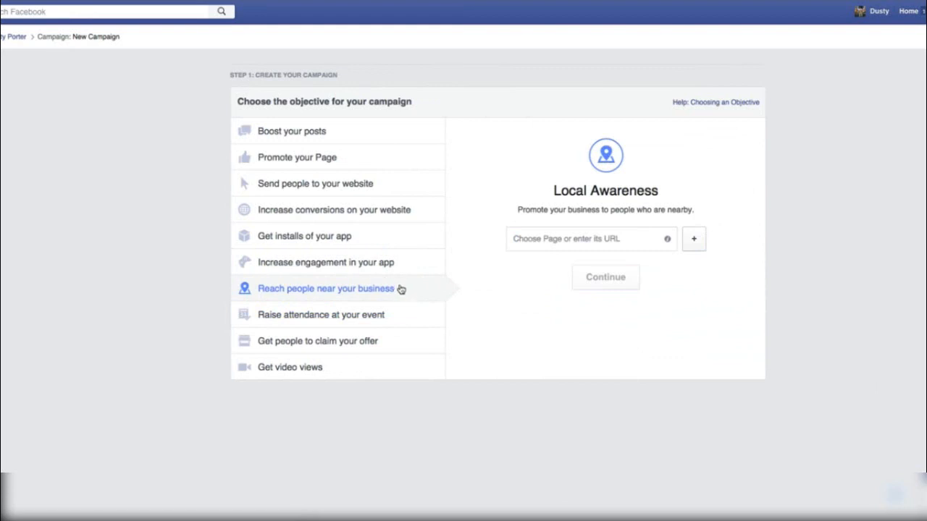
click(396, 321)
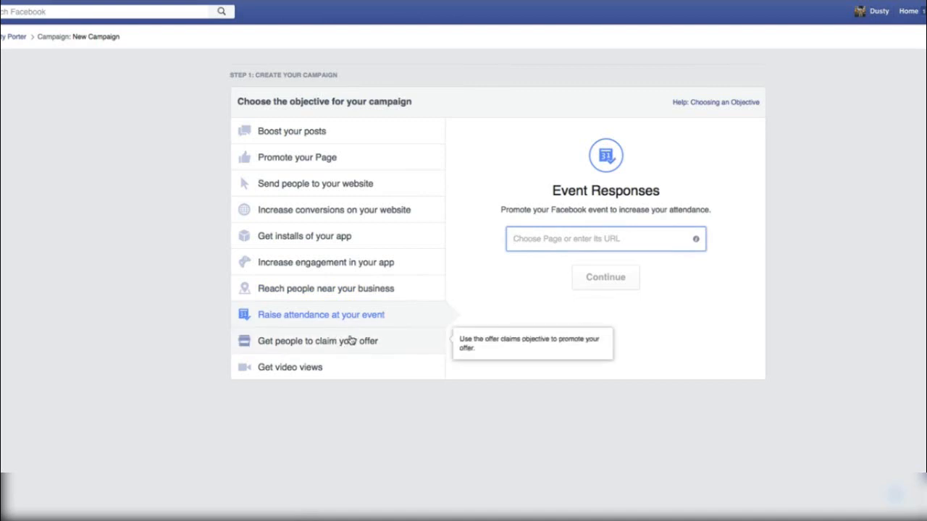
click(349, 368)
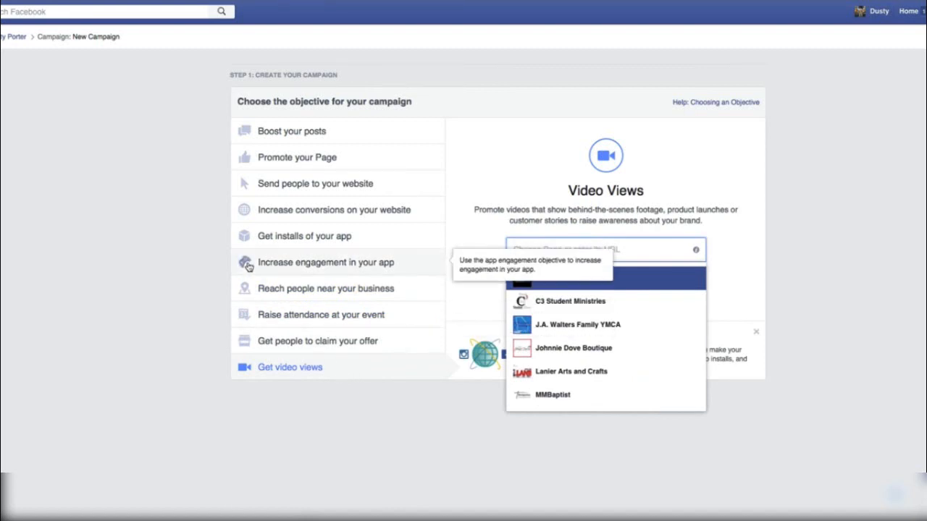
- Choose the Boost your posts objective and select TechGuru77 as the Page to promote
click(355, 142)
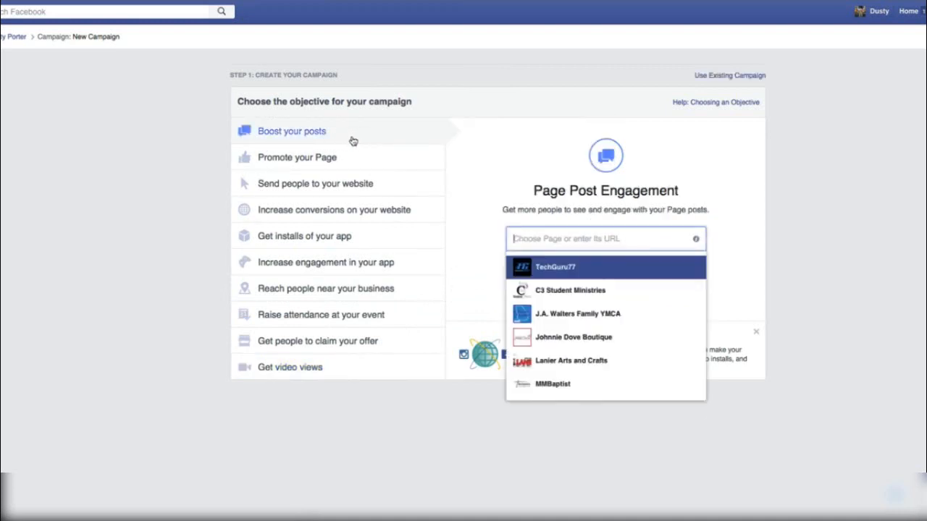
mouse_move(312, 131)
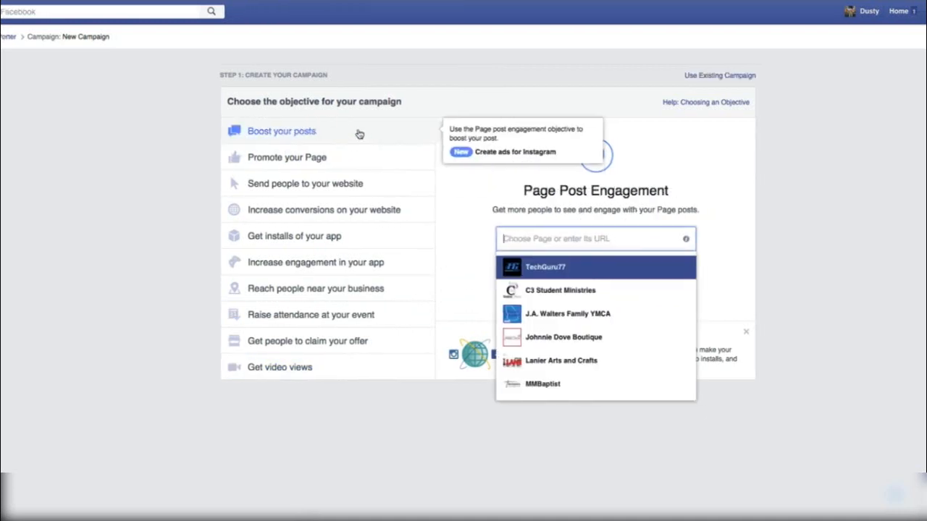
scroll(356, 134, right, 2)
mouse_move(197, 158)
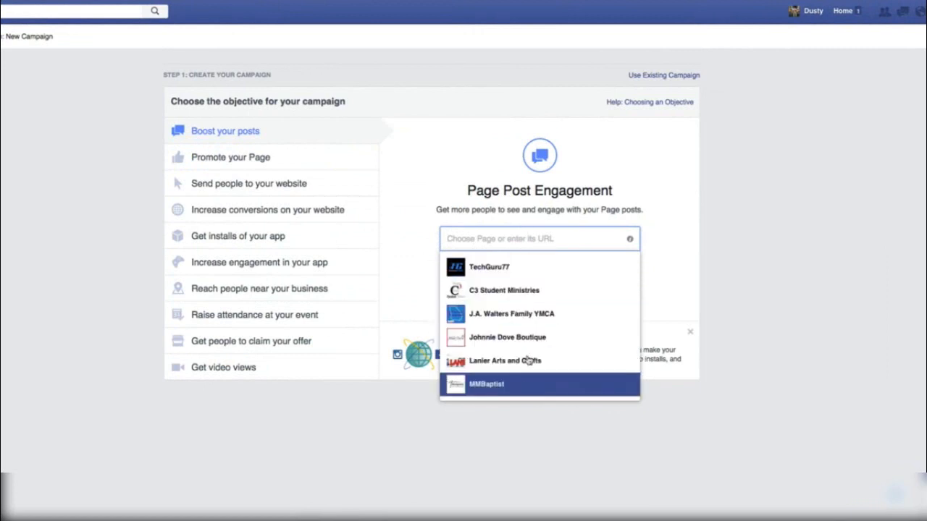
click(543, 267)
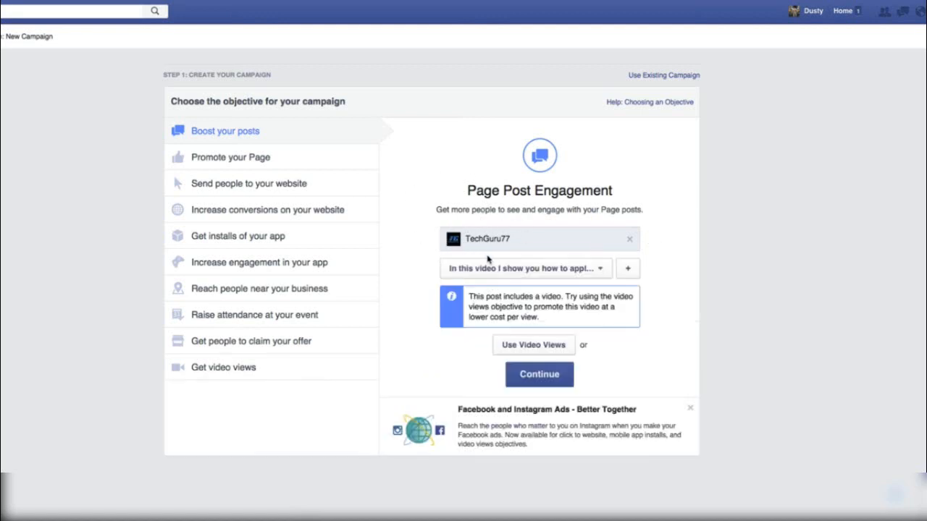
- Browse the Page's existing posts and select the video post about applying a Star Wars theme to Google Apps
click(601, 270)
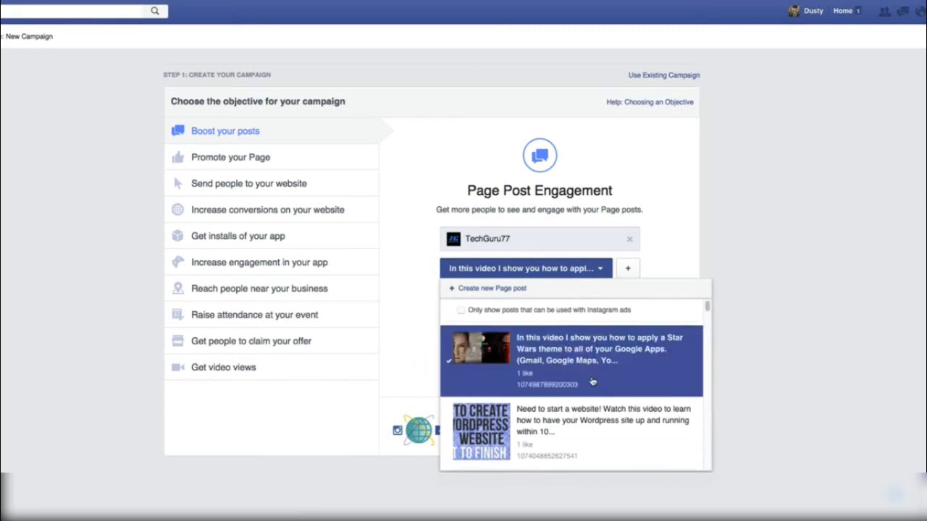
scroll(593, 348, down, 2)
scroll(592, 382, down, 1)
scroll(588, 370, down, 3)
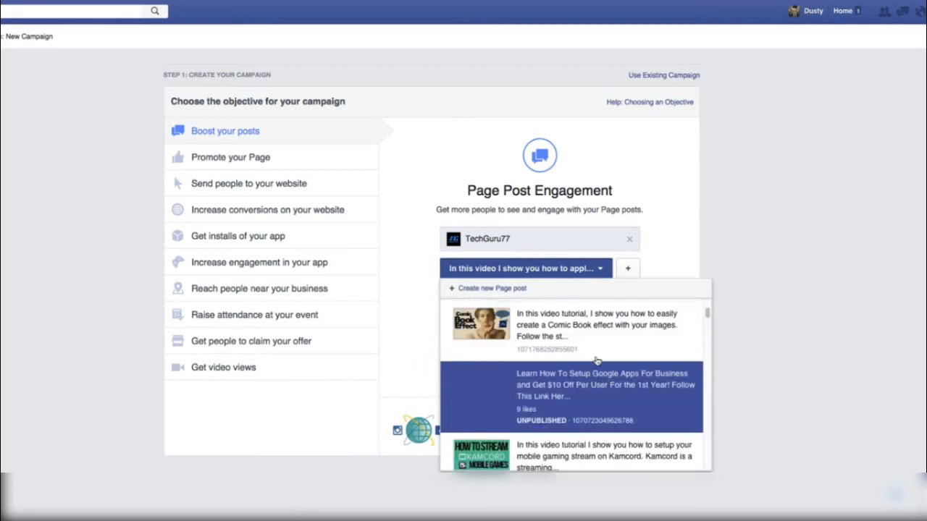
scroll(574, 384, down, 1)
scroll(574, 384, down, 2)
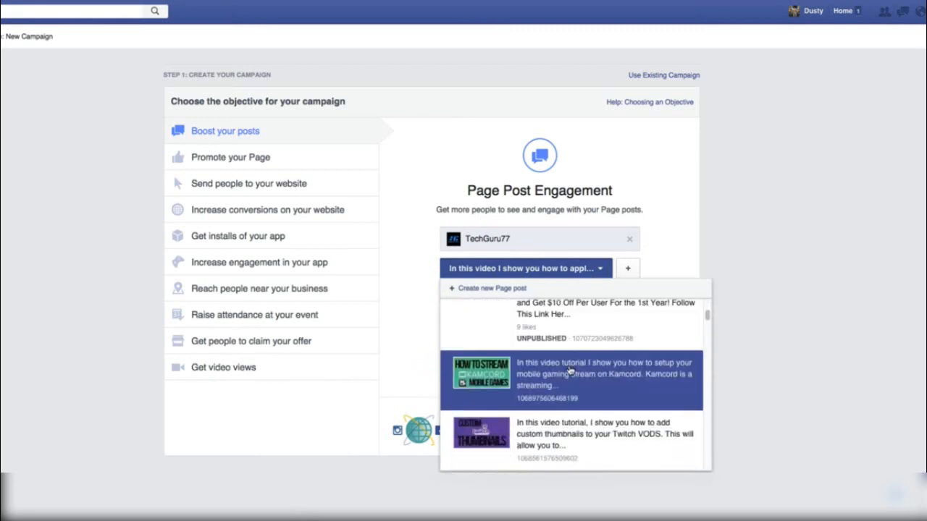
scroll(573, 371, up, 10)
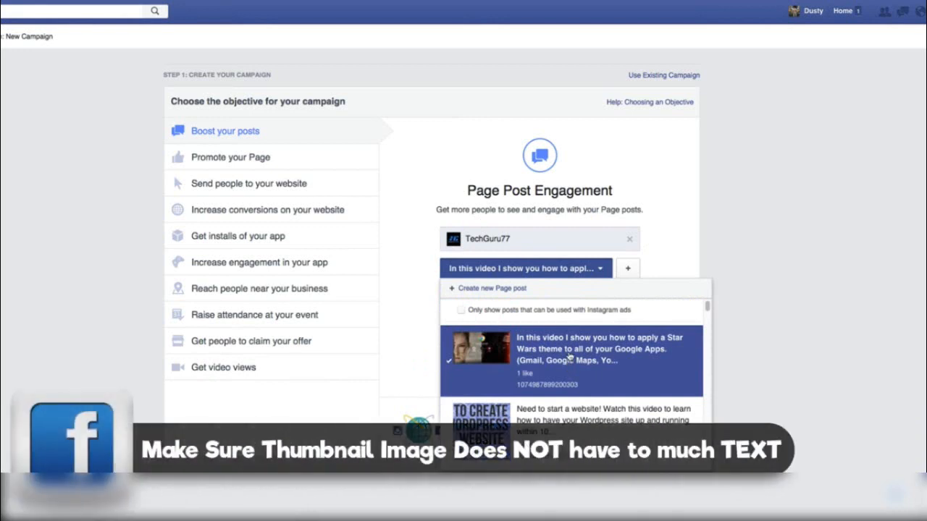
click(569, 356)
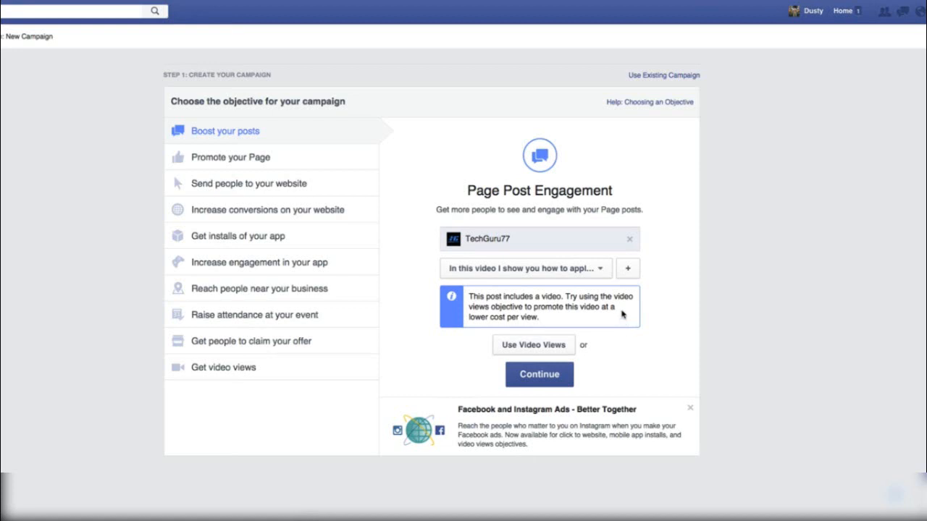
click(601, 267)
click(548, 345)
click(628, 270)
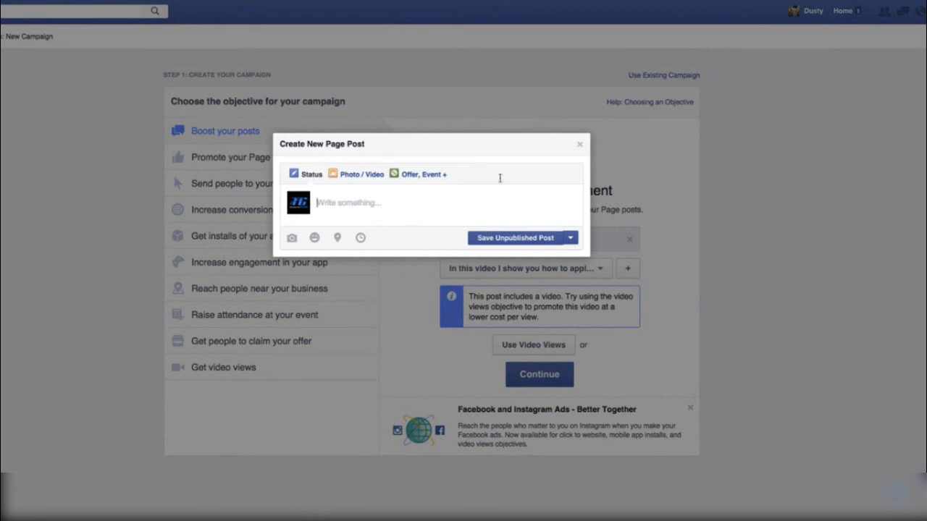
click(579, 146)
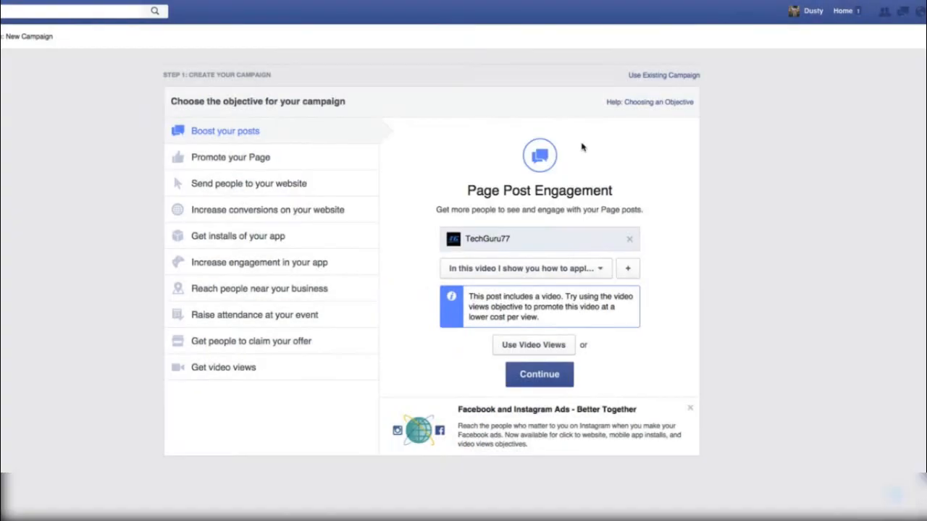
- Keep the Star Wars theme video post as the one to boost and continue to the ad set setup
click(603, 272)
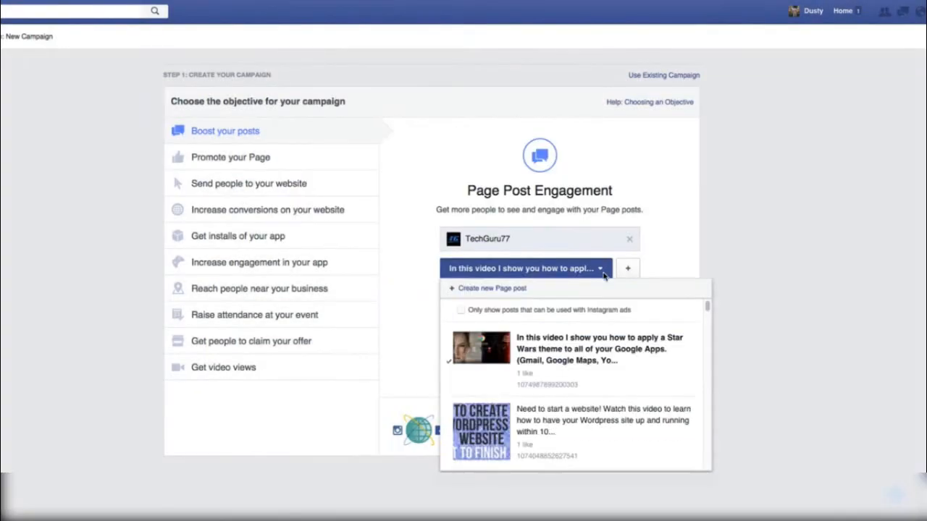
click(534, 359)
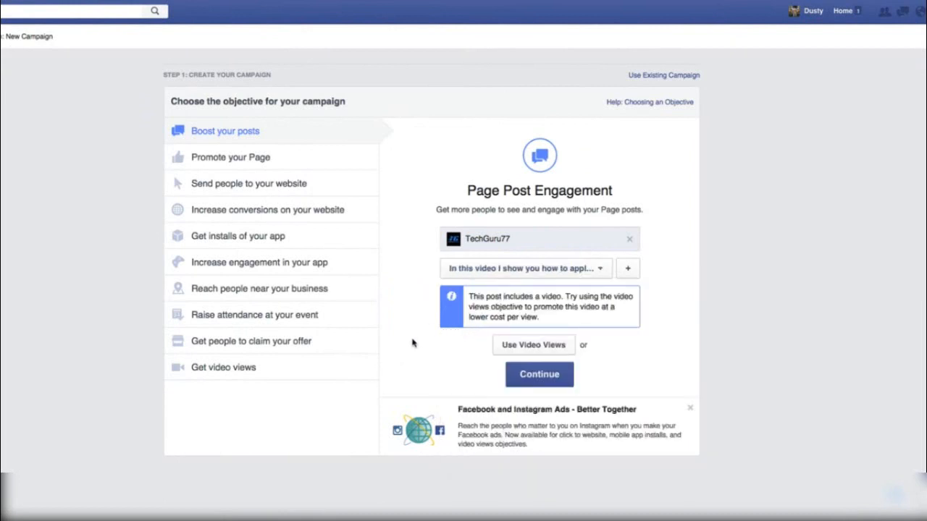
click(539, 374)
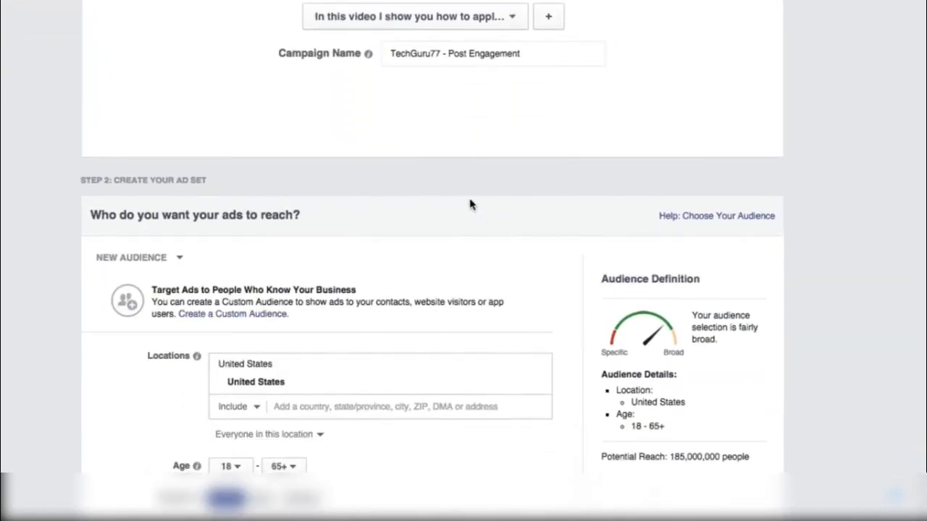
- Set the audience location to ZIP code 30554 in Lula, Georgia
scroll(469, 205, down, 3)
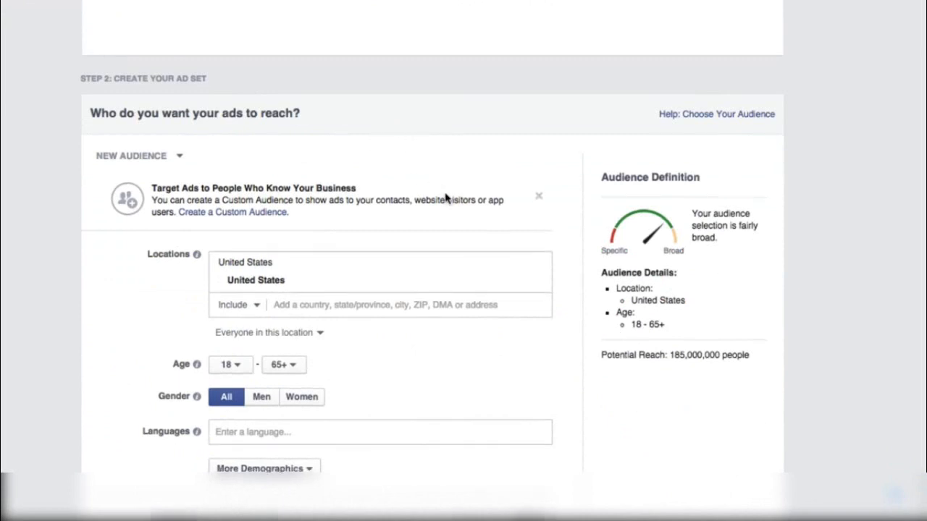
scroll(438, 189, down, 2)
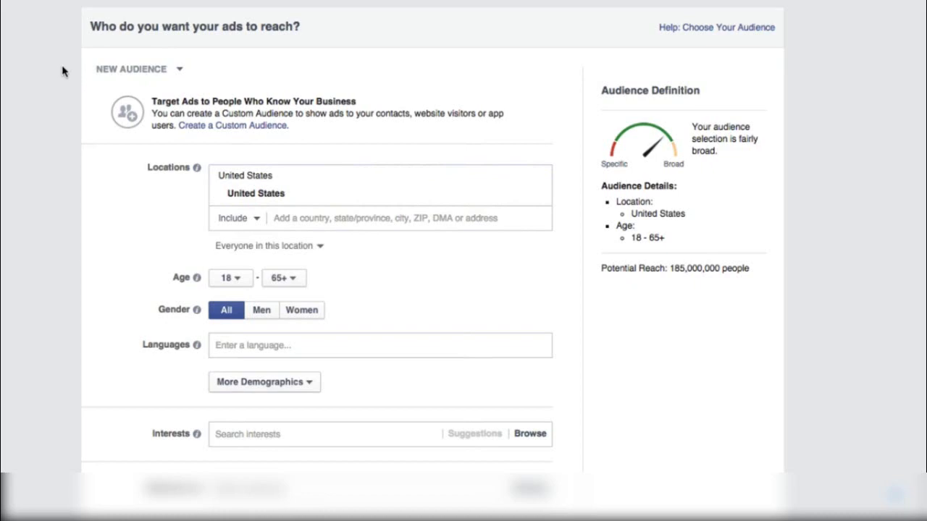
scroll(60, 80, down, 3)
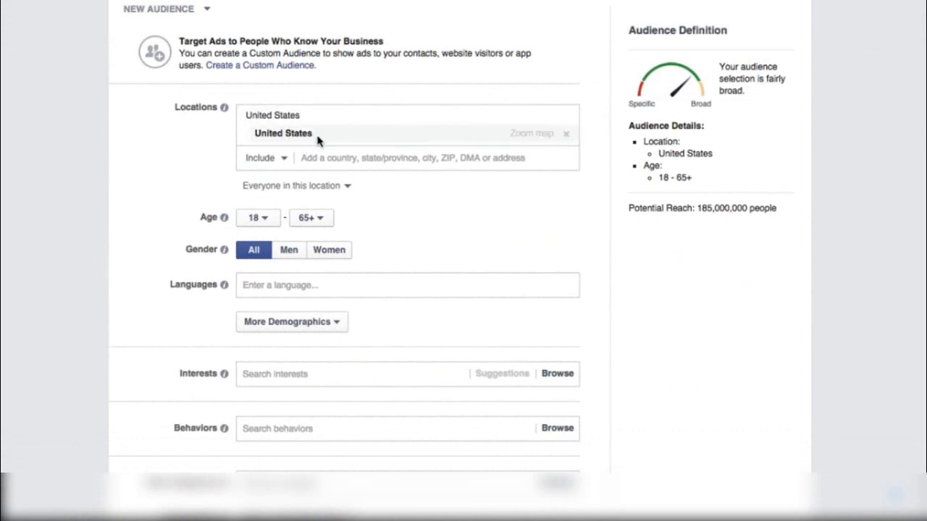
click(326, 160)
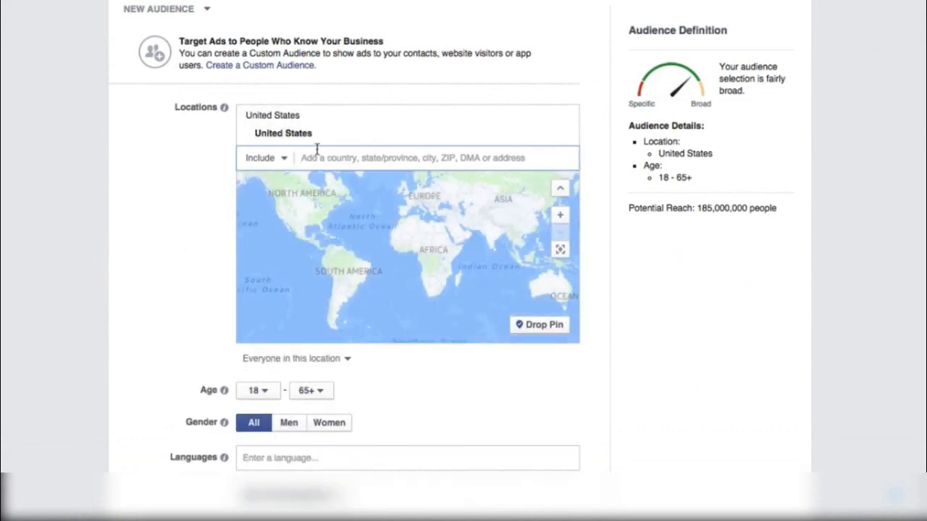
text(30554)
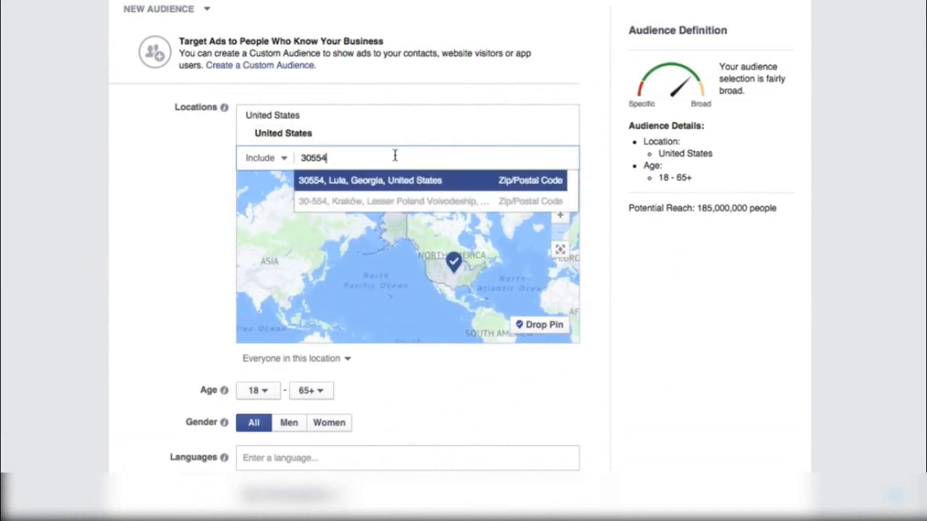
click(353, 186)
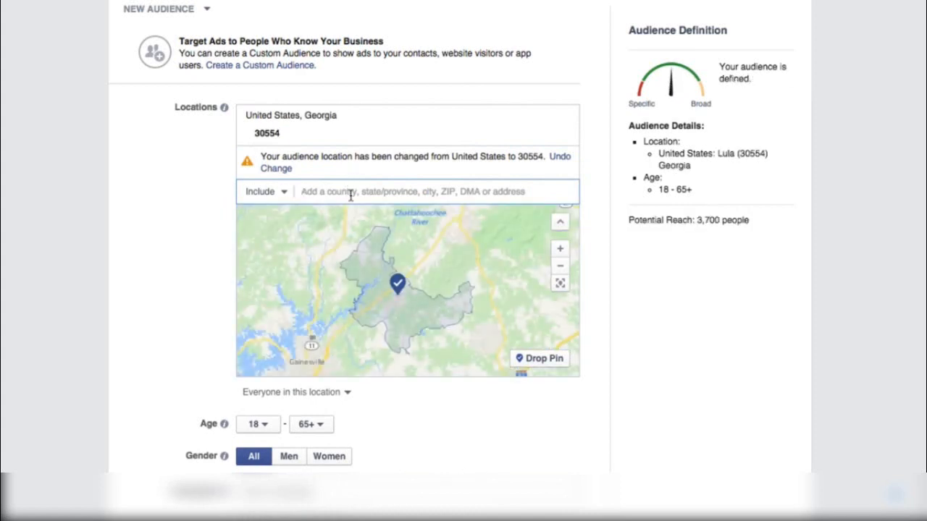
- Remove the ZIP code location and add the country United States as the audience location
click(302, 115)
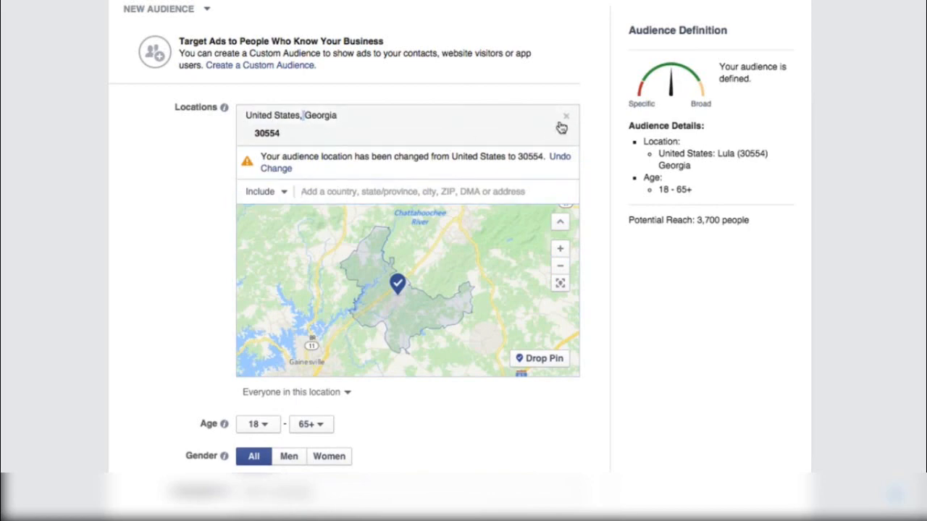
click(565, 118)
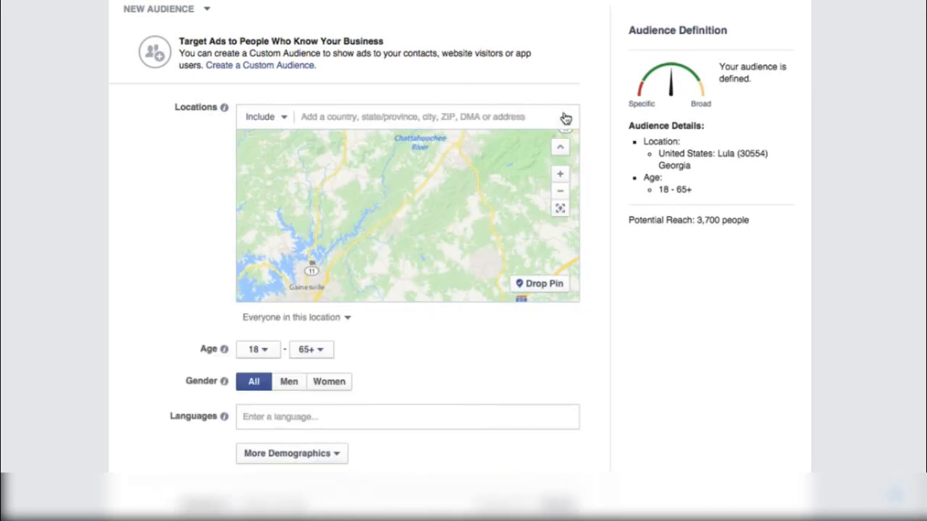
click(349, 115)
text(united)
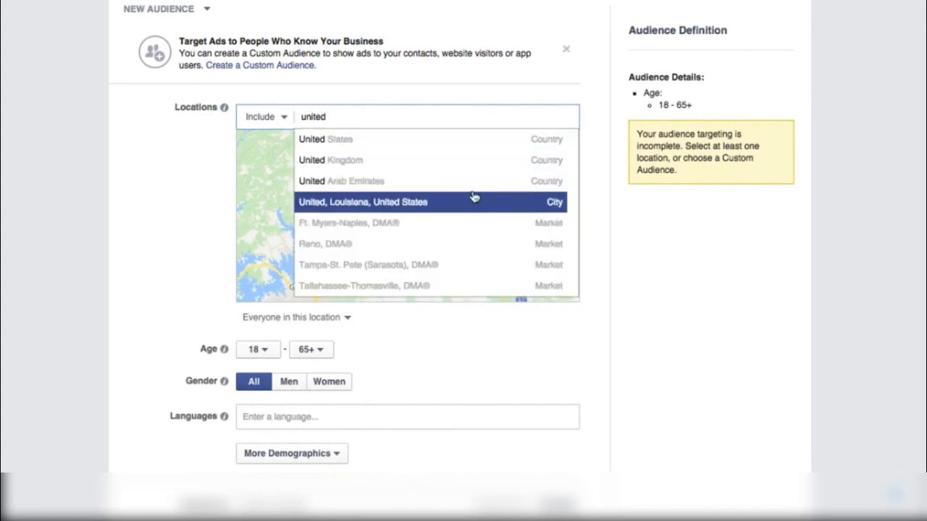
click(353, 139)
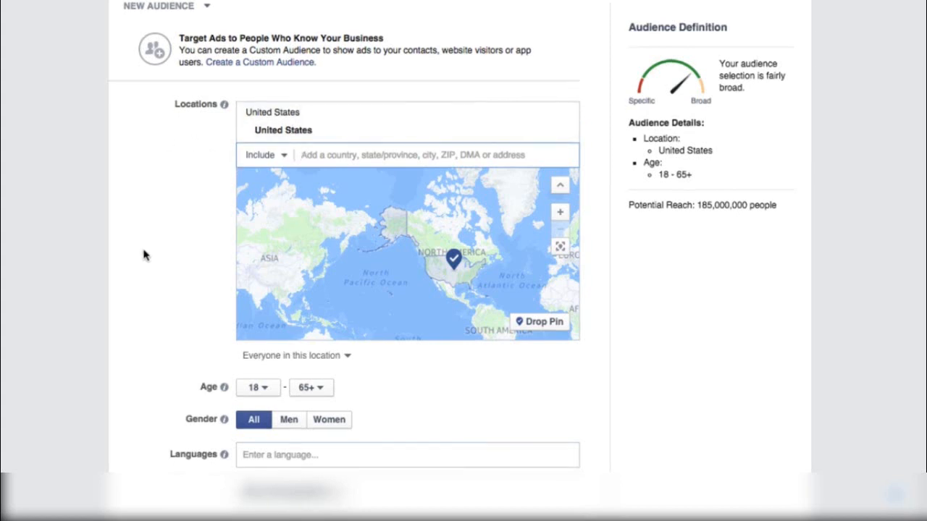
- Set the audience's minimum age to 24 and keep the maximum age at 65+
scroll(138, 268, down, 2)
click(269, 218)
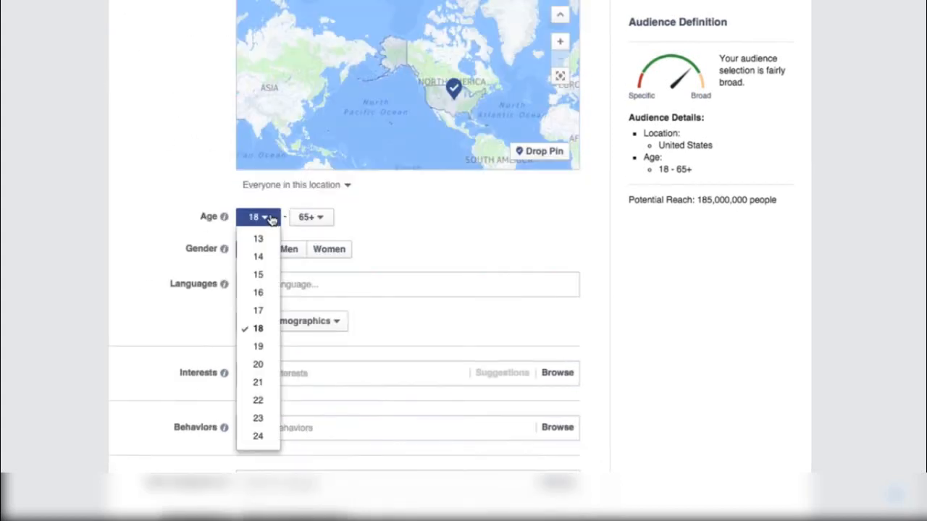
mouse_move(223, 217)
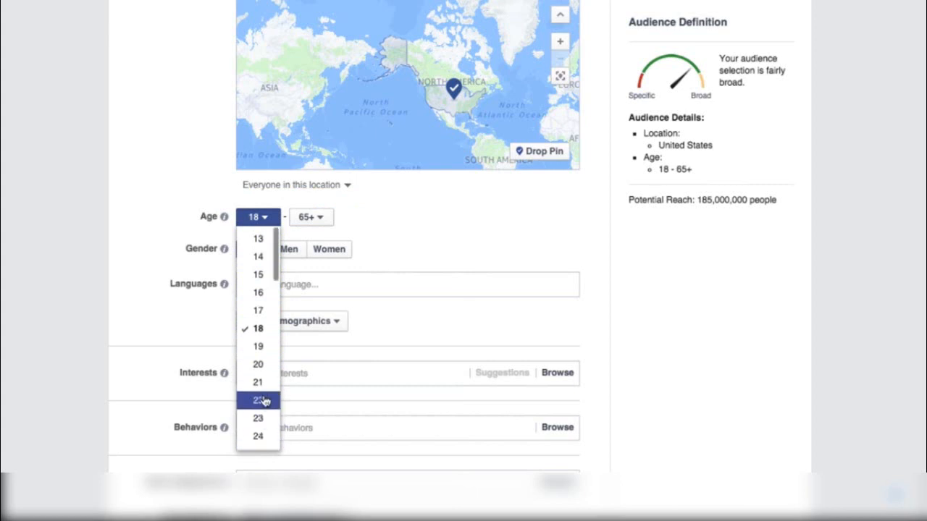
click(260, 435)
click(320, 220)
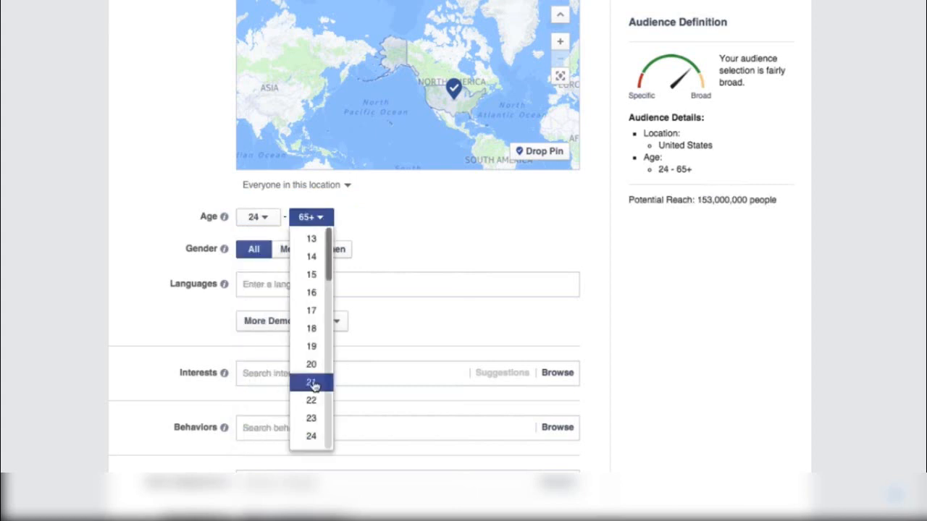
click(396, 206)
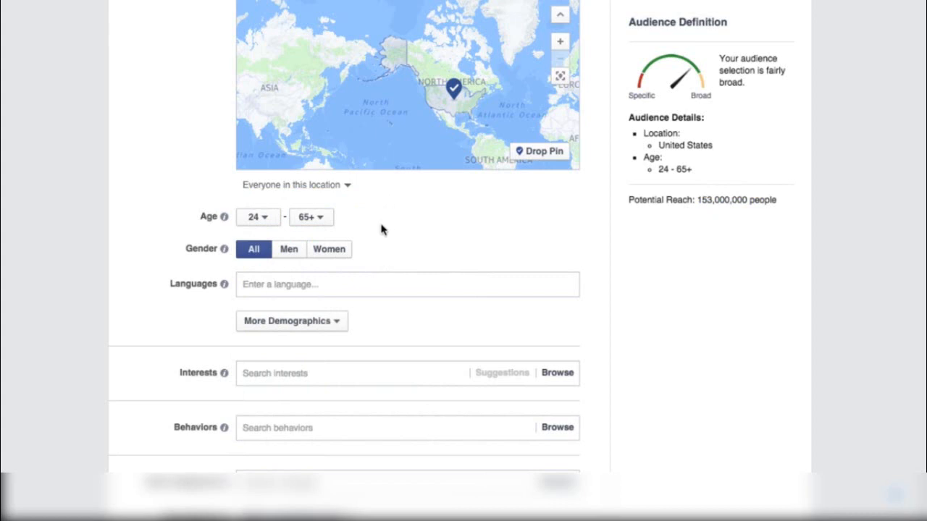
click(319, 220)
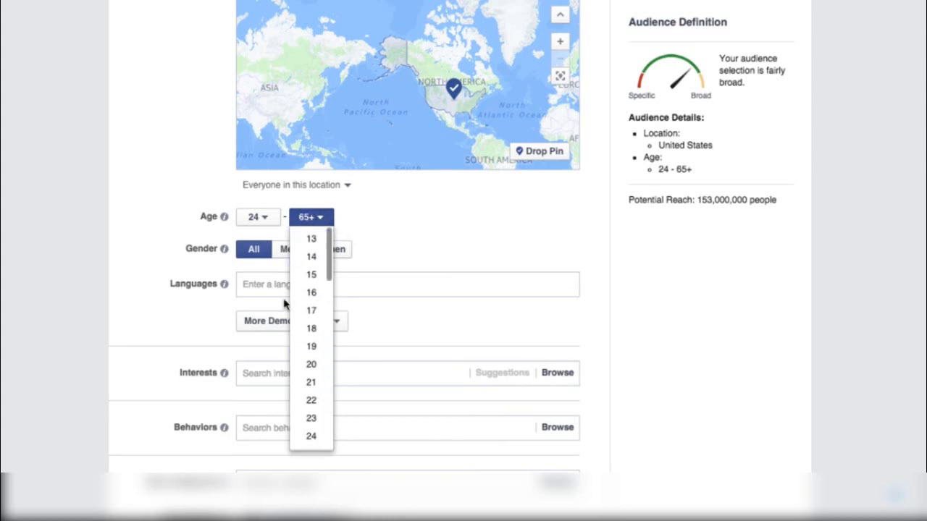
click(396, 214)
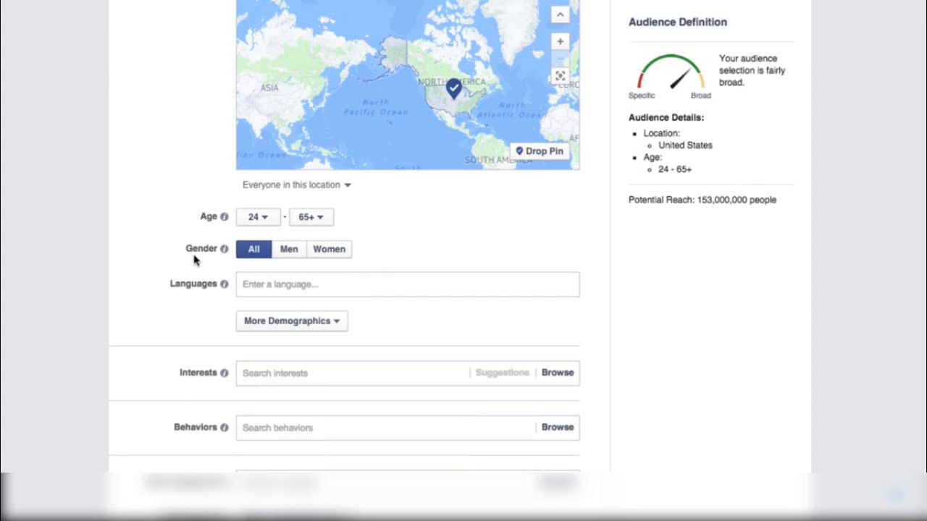
- Try limiting the audience to women, and set the gender back to All
click(338, 256)
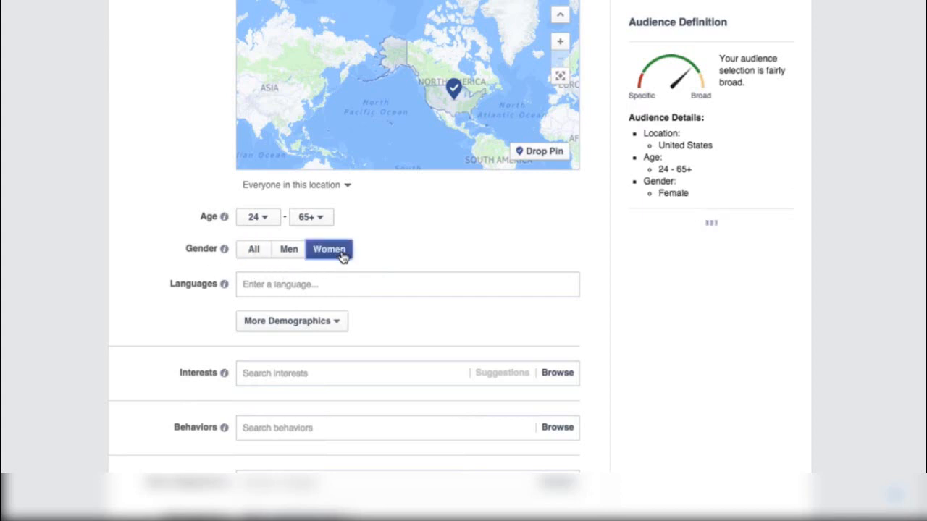
click(266, 250)
click(274, 283)
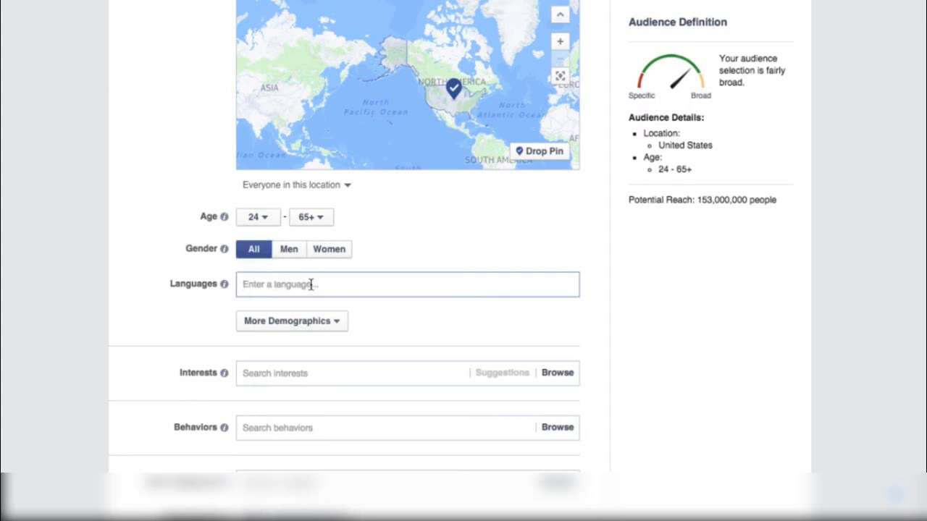
- Look through the additional demographic targeting categories, including the relationship options, without adding any
click(336, 329)
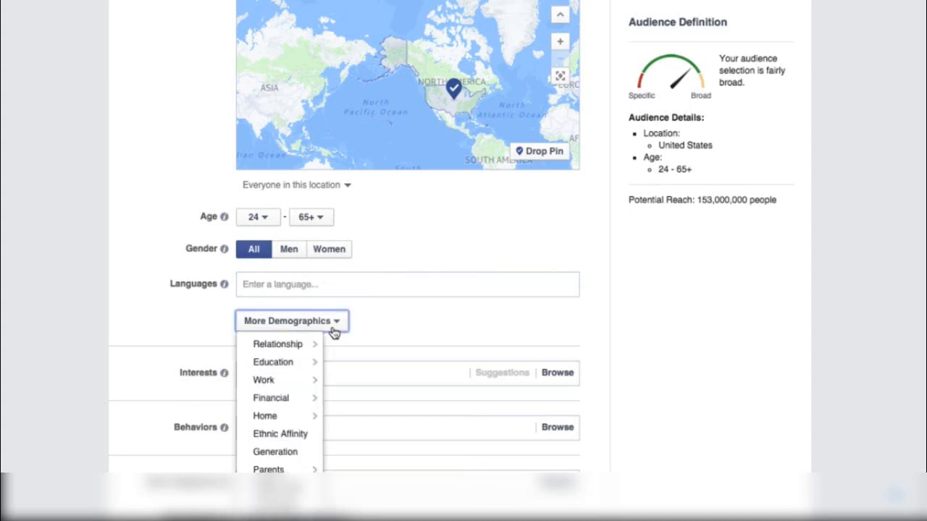
mouse_move(299, 342)
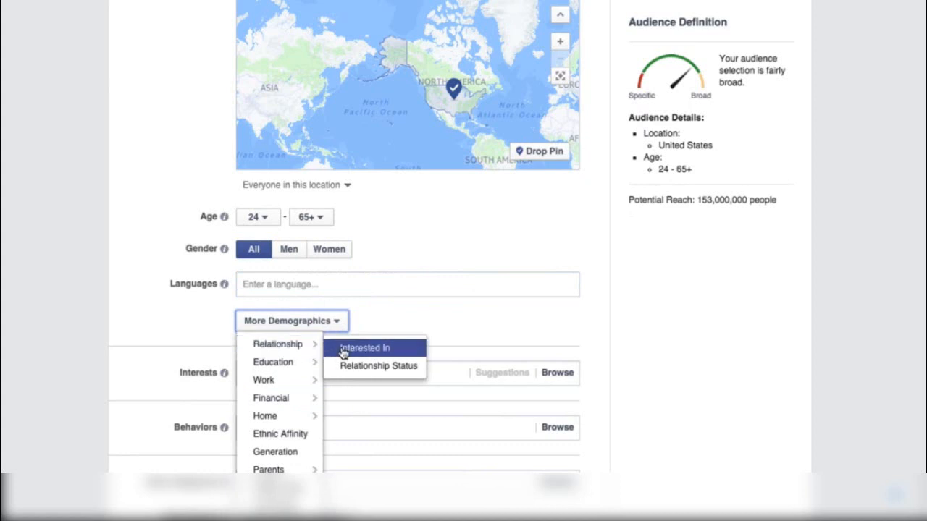
click(387, 324)
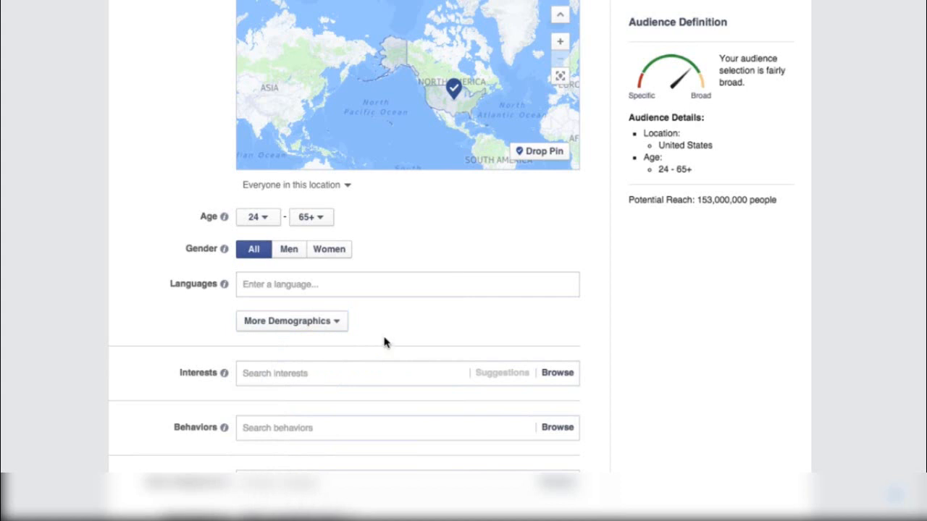
click(339, 327)
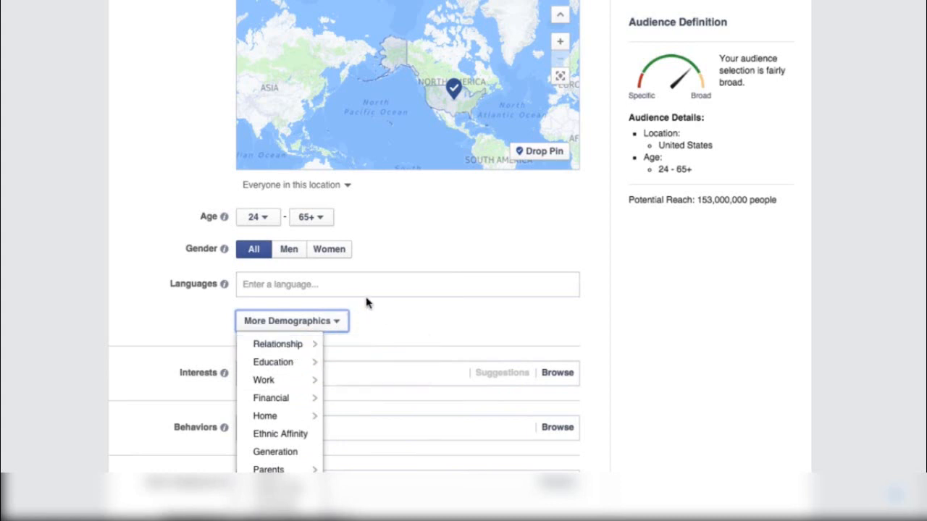
mouse_move(276, 418)
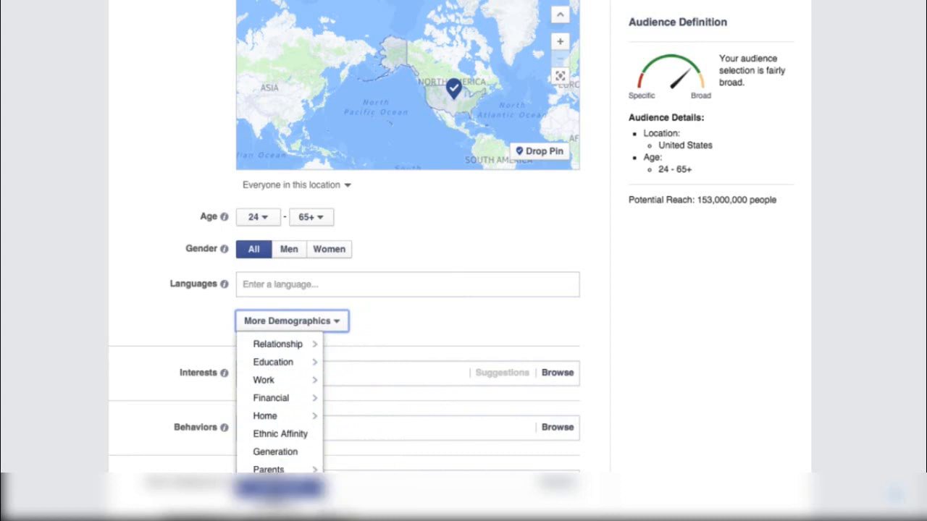
click(389, 336)
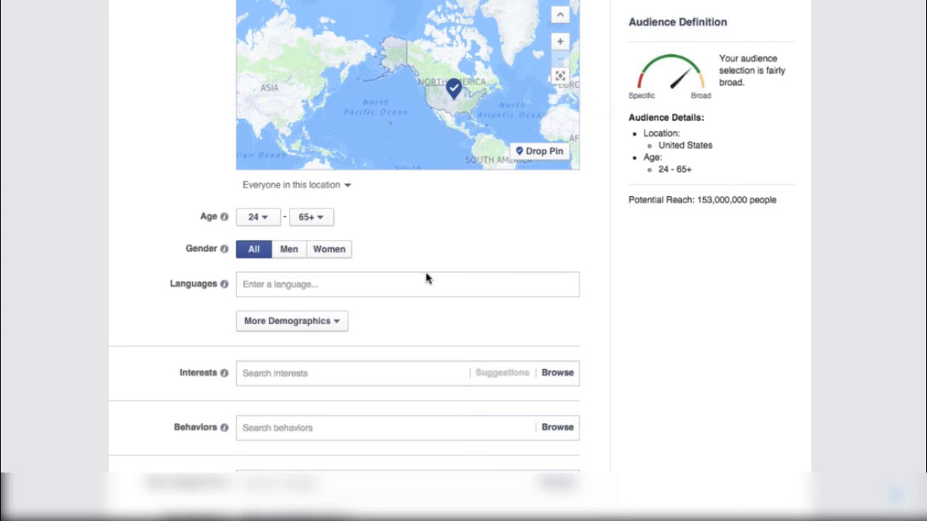
- Browse the interest categories available for targeting, such as Business and industry, without selecting one
scroll(429, 279, down, 1)
click(312, 333)
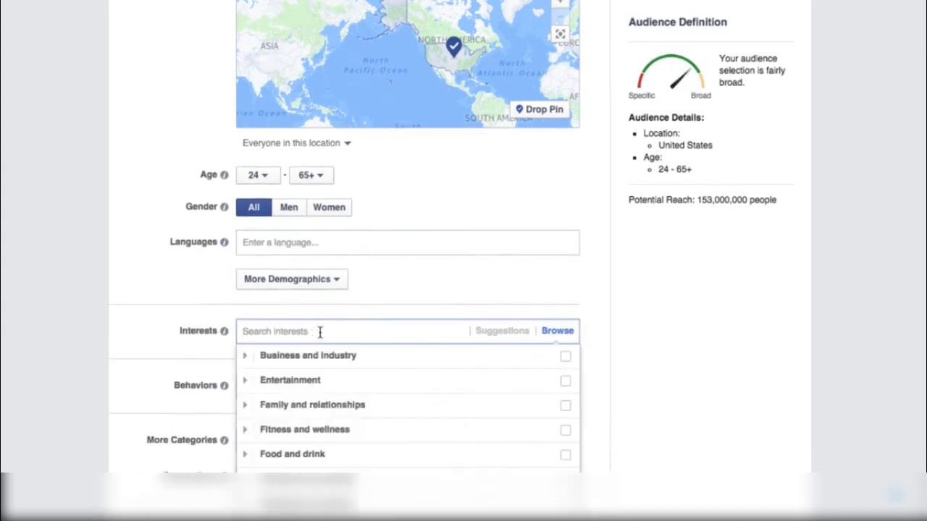
mouse_move(314, 383)
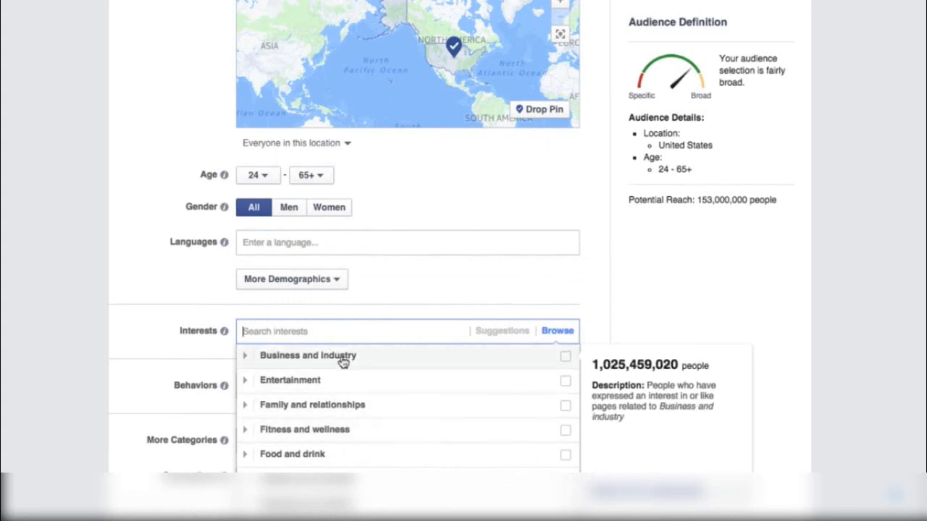
click(158, 322)
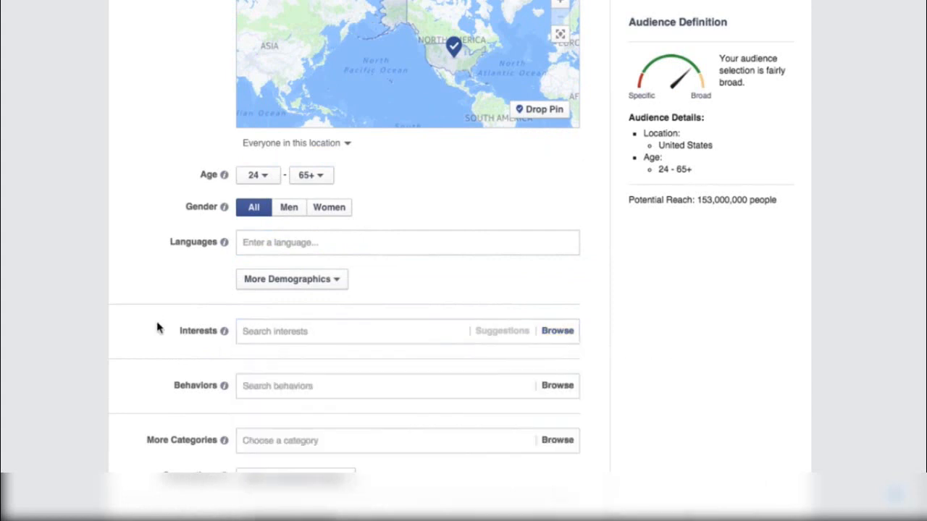
- Browse the behavior categories and examine the subcategories under Automotive without selecting any
scroll(157, 353, down, 2)
mouse_move(223, 347)
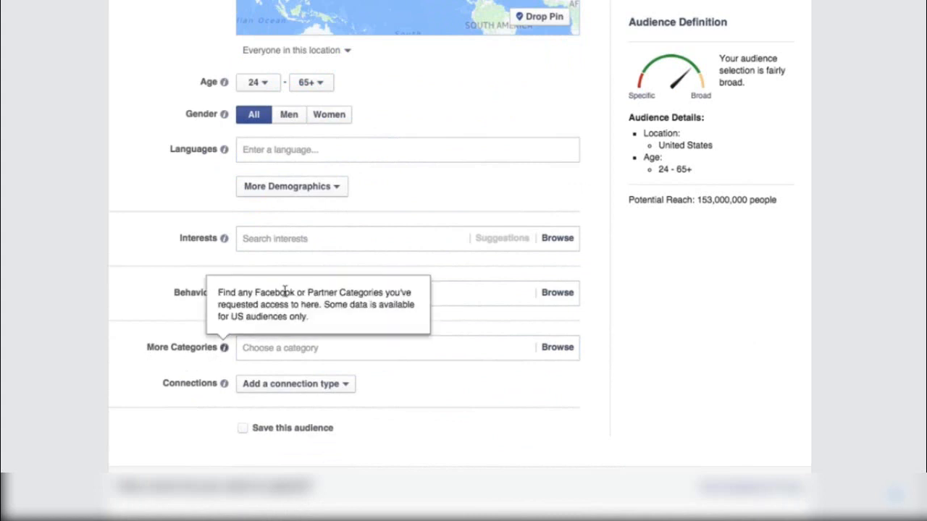
click(482, 293)
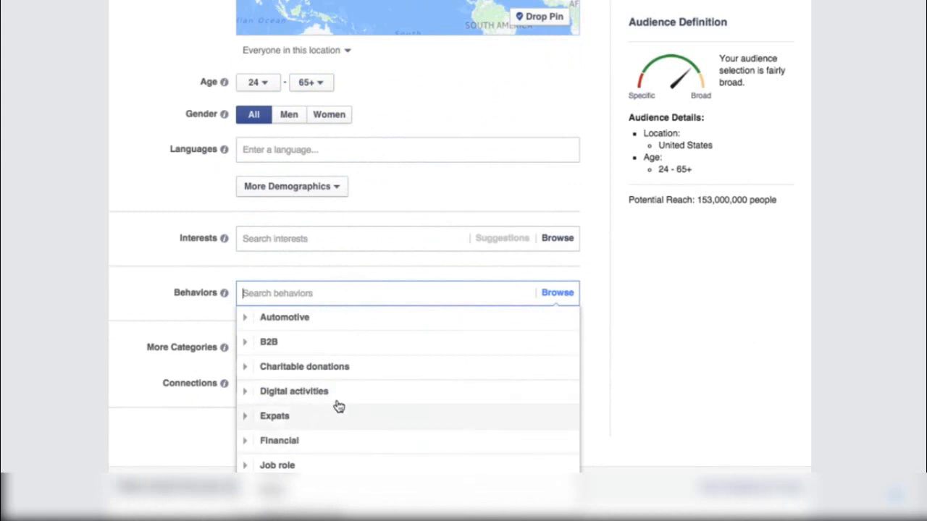
click(250, 320)
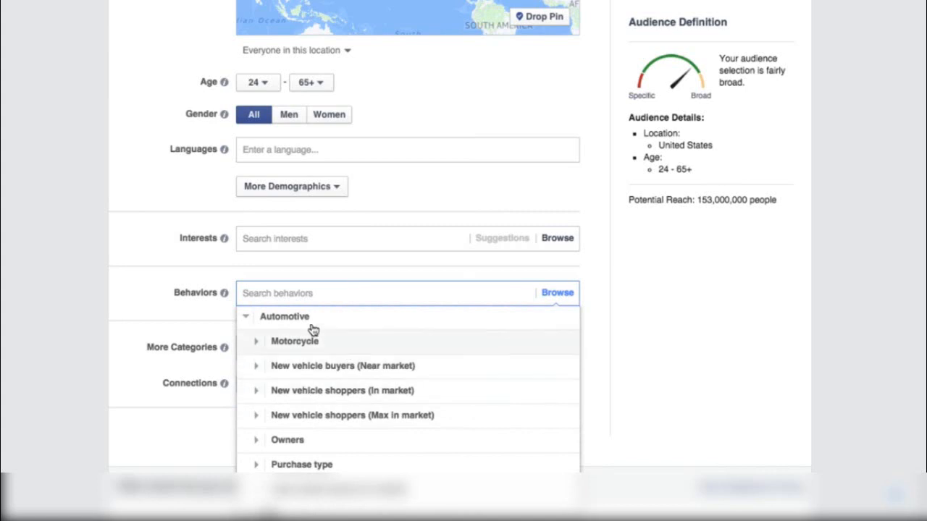
click(244, 319)
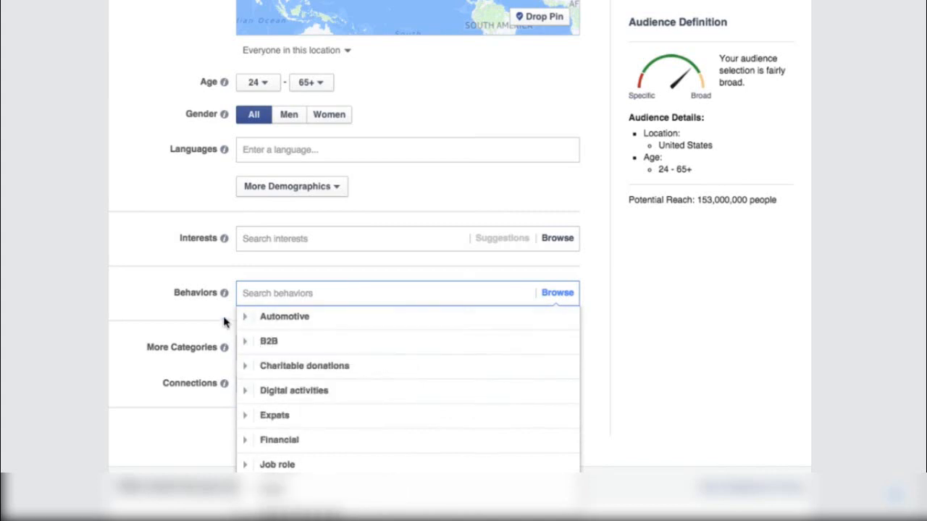
click(214, 314)
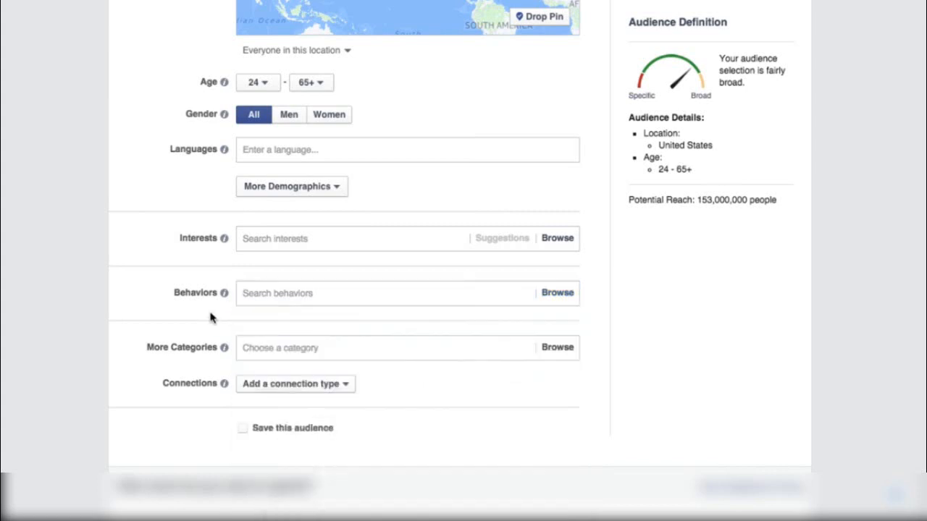
- Review the Facebook Categories offered under More Categories without choosing one
click(273, 349)
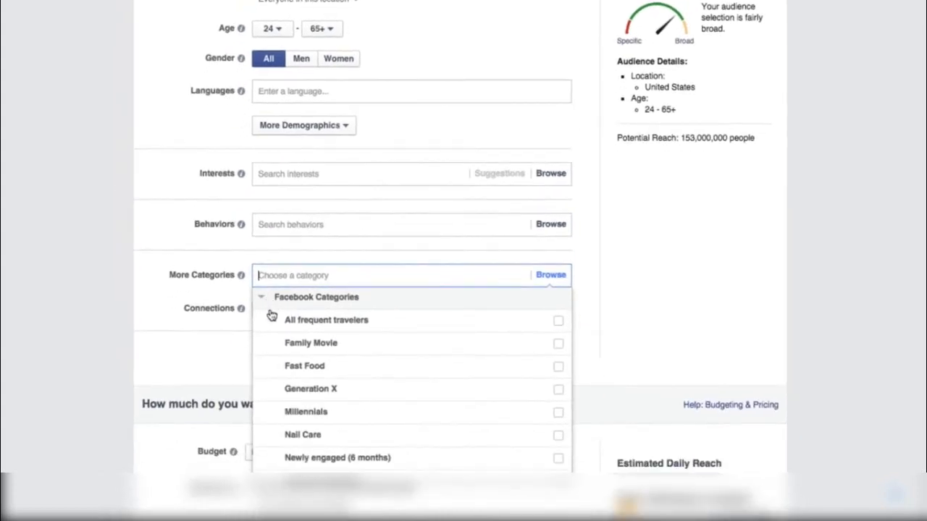
mouse_move(341, 397)
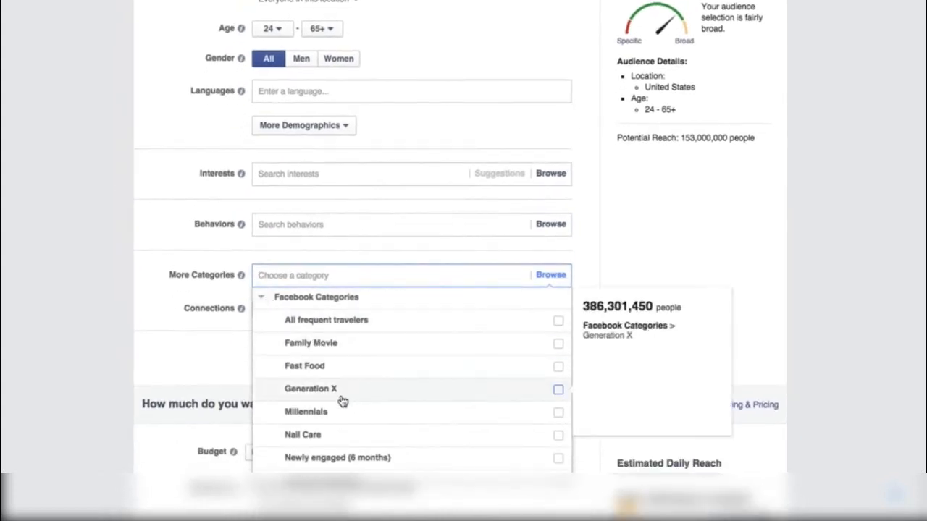
click(261, 298)
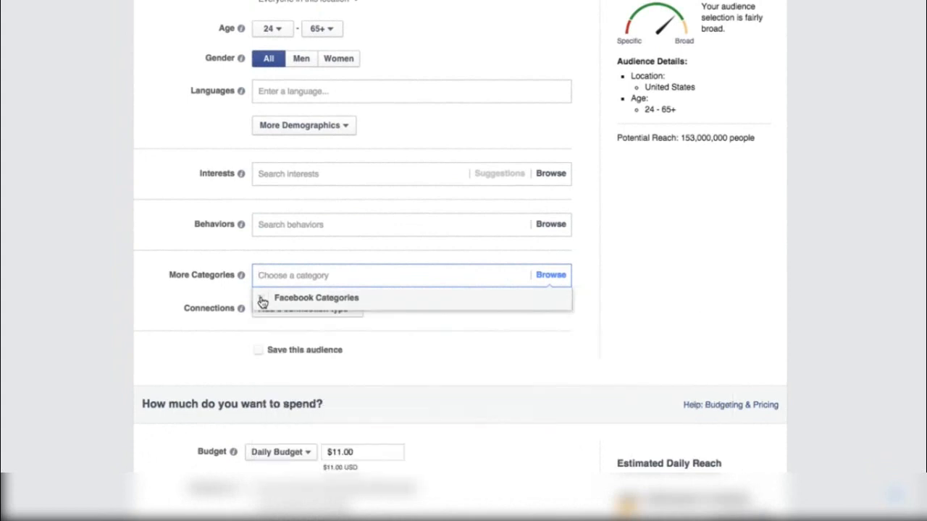
click(211, 304)
- Review the audience connection types, including the Facebook Pages options, without adding a connection
click(359, 315)
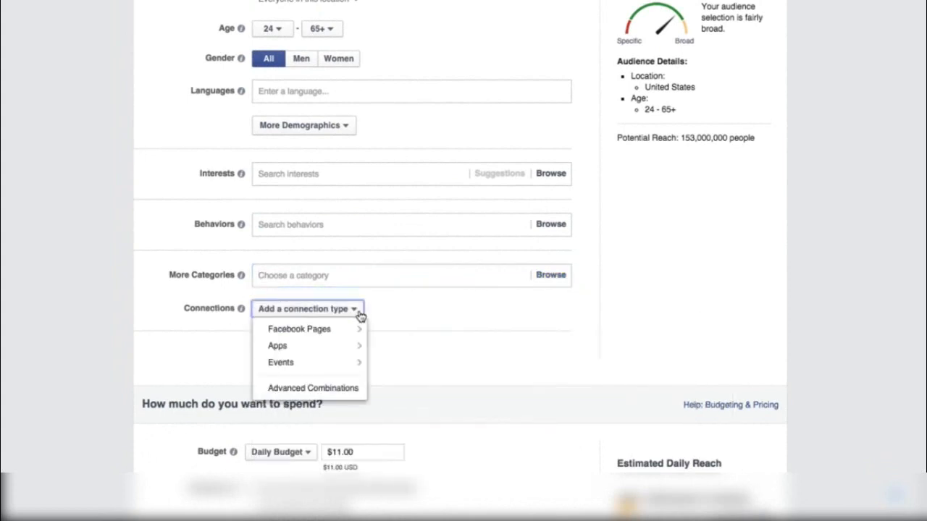
mouse_move(345, 329)
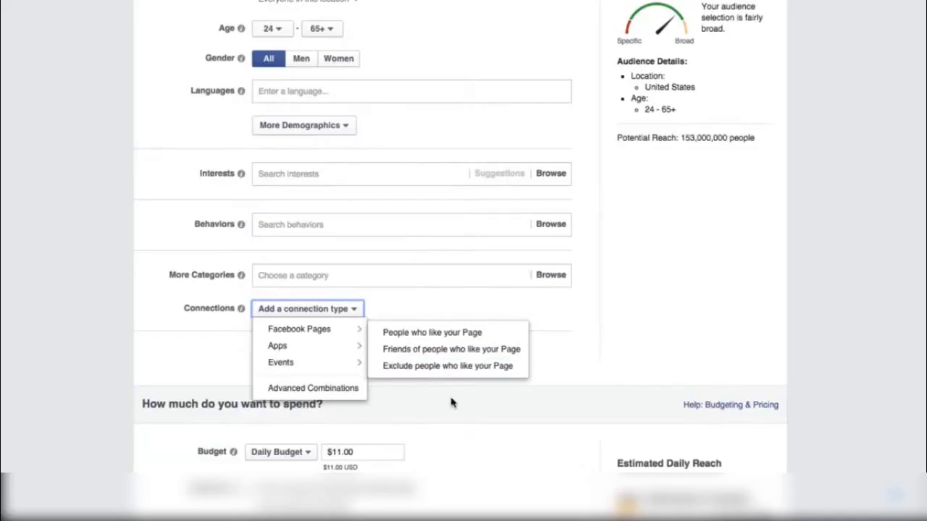
click(228, 350)
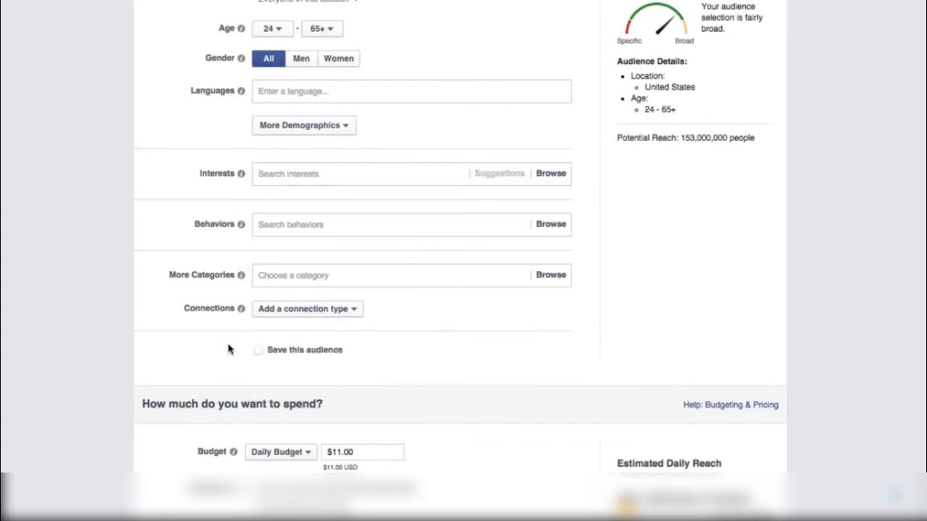
- Compare the budget types in the spending section and keep Daily Budget selected for the ad set
scroll(187, 342, down, 1)
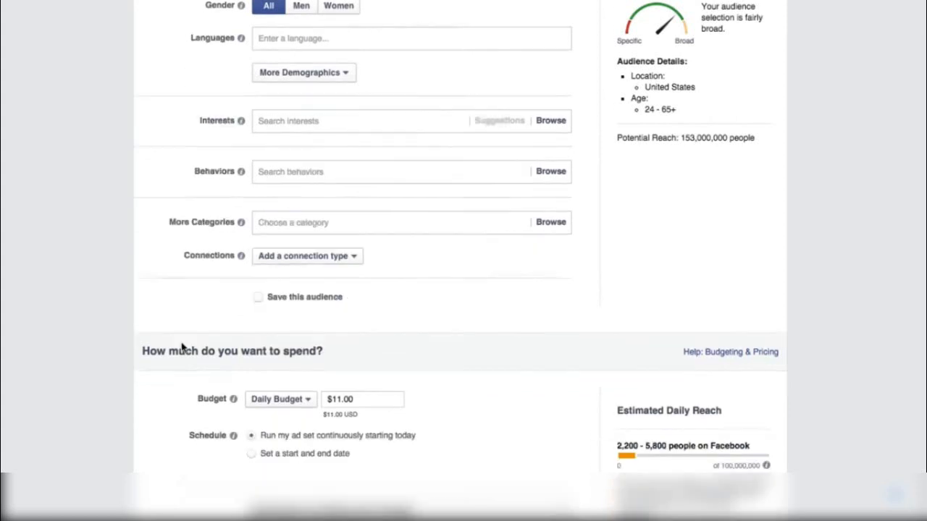
scroll(182, 347, down, 4)
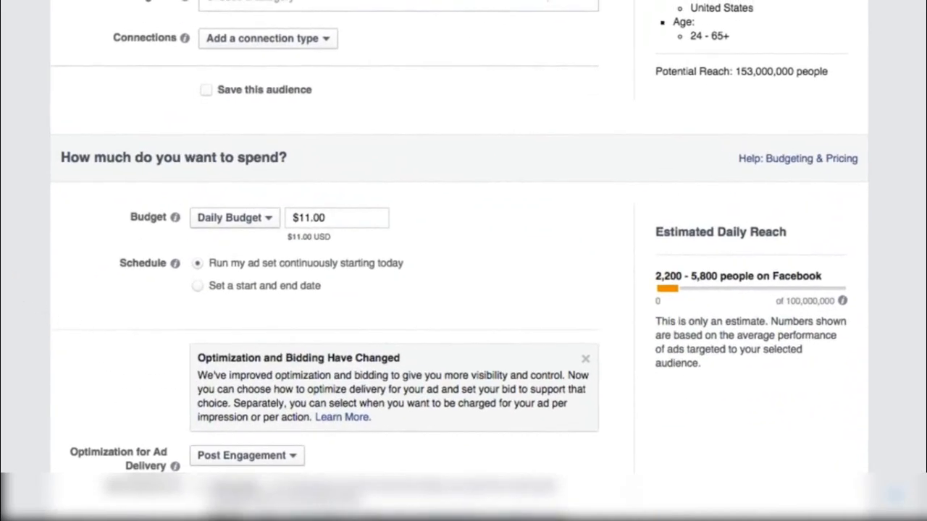
scroll(7, 380, down, 2)
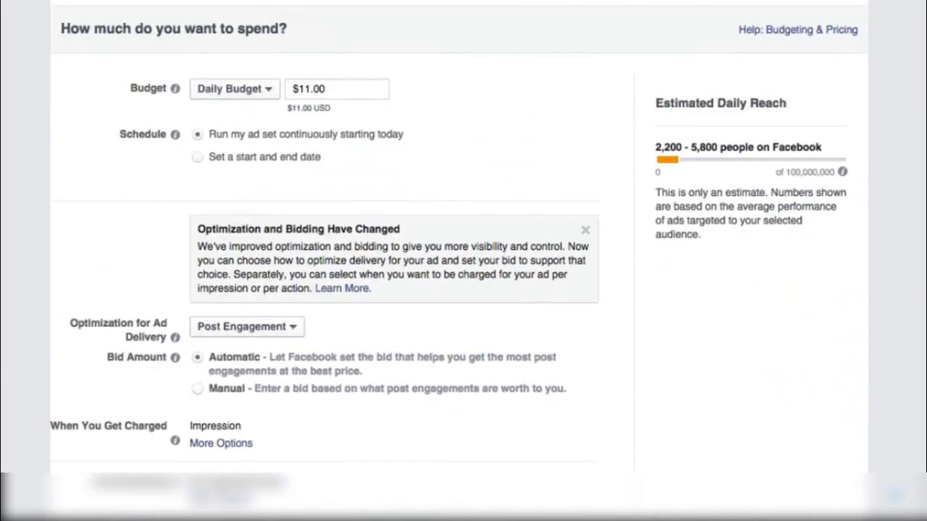
click(267, 89)
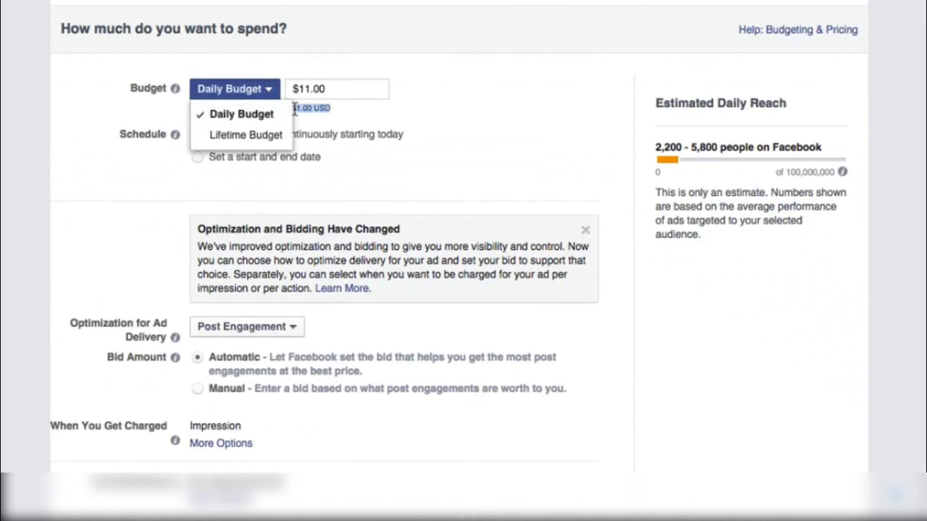
click(348, 108)
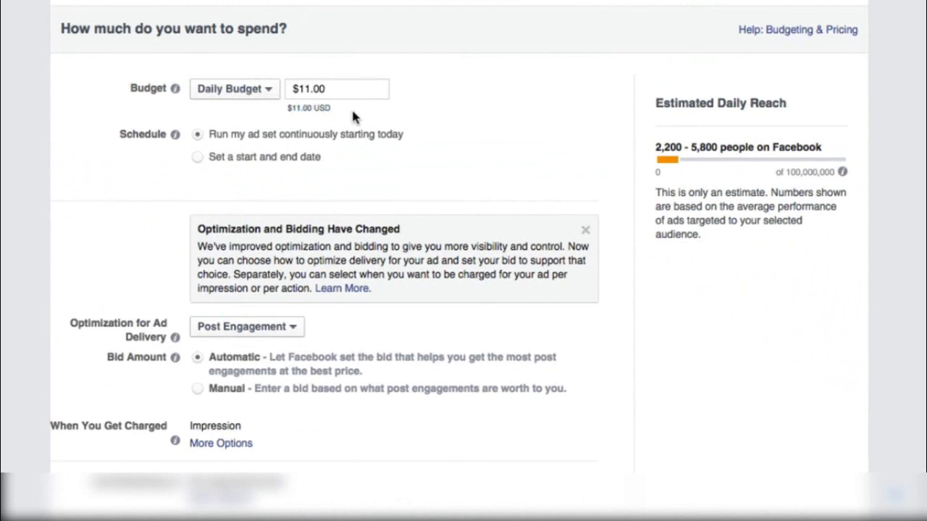
click(265, 94)
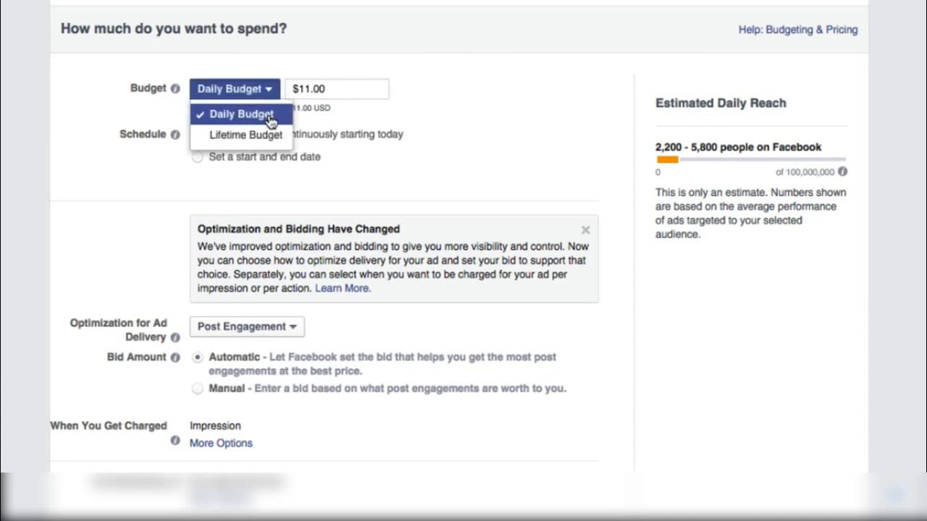
click(260, 112)
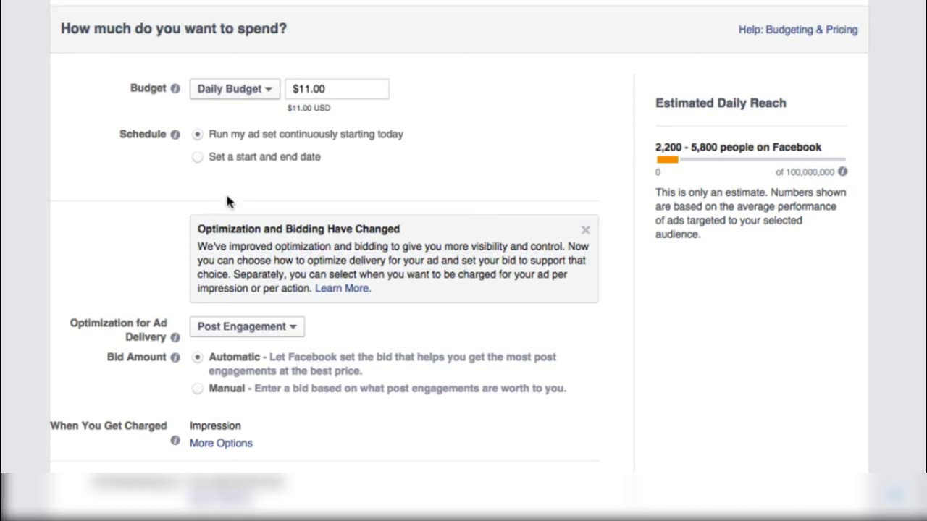
- Switch the ad set's budget type to Lifetime Budget, keeping the $350.00 amount
click(261, 90)
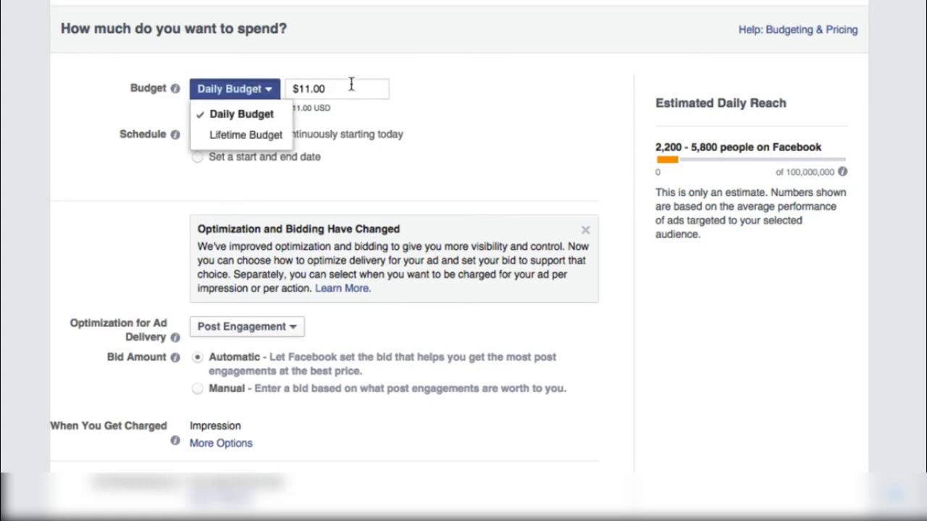
click(227, 135)
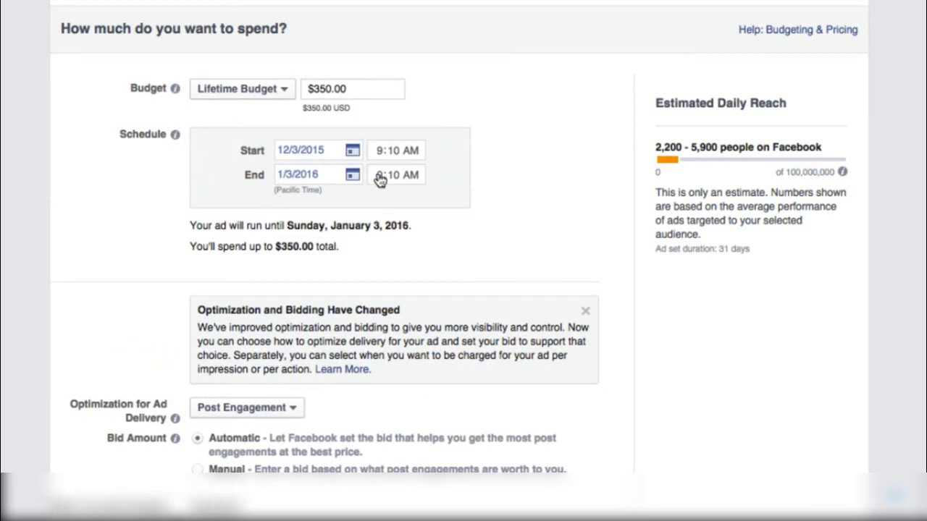
drag(383, 176, 420, 181)
drag(360, 87, 307, 87)
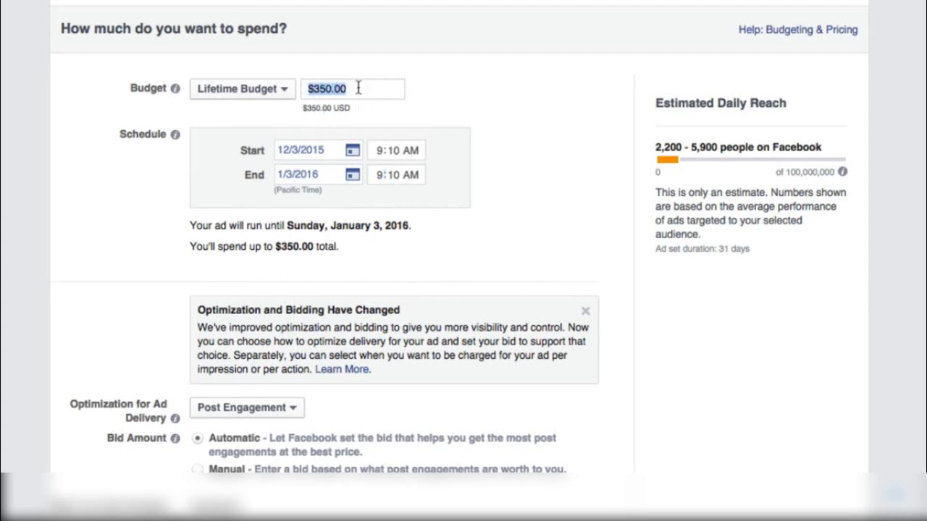
drag(352, 108, 293, 117)
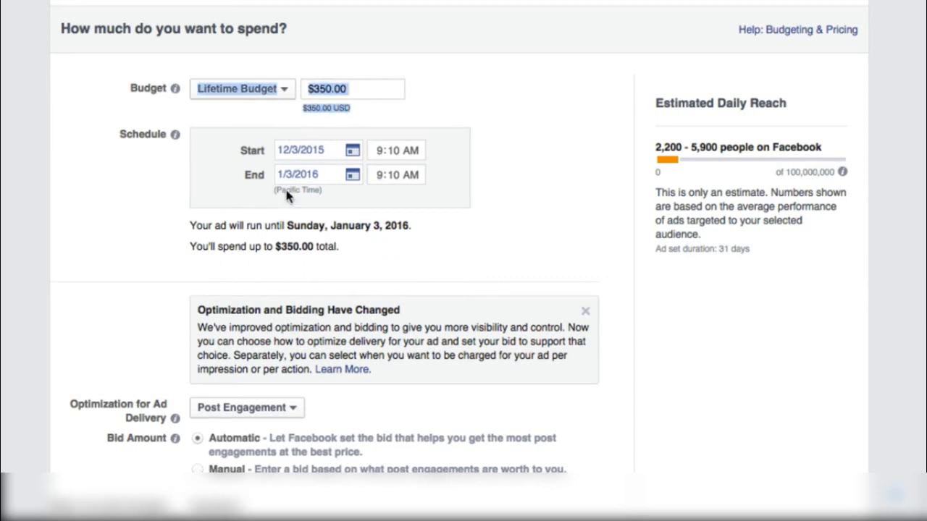
- Set the ad set's end date to 12/12/2015
click(353, 185)
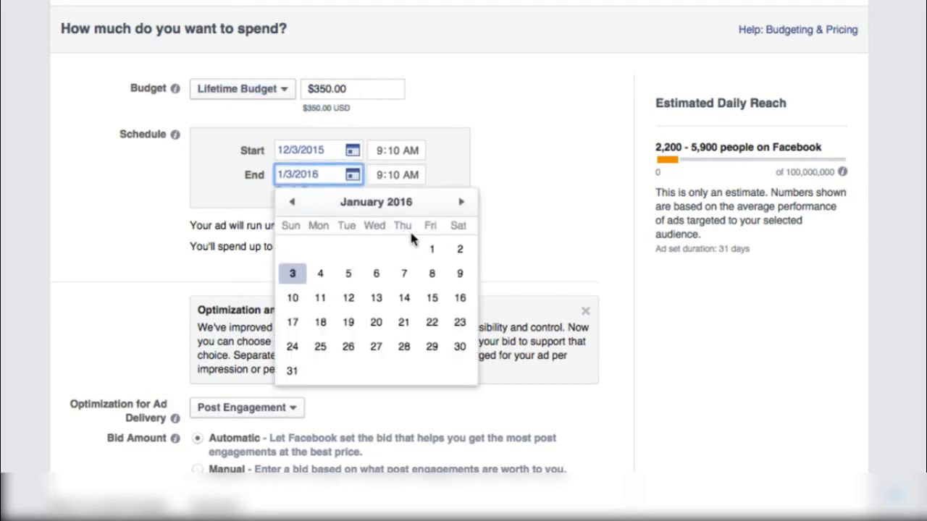
click(293, 203)
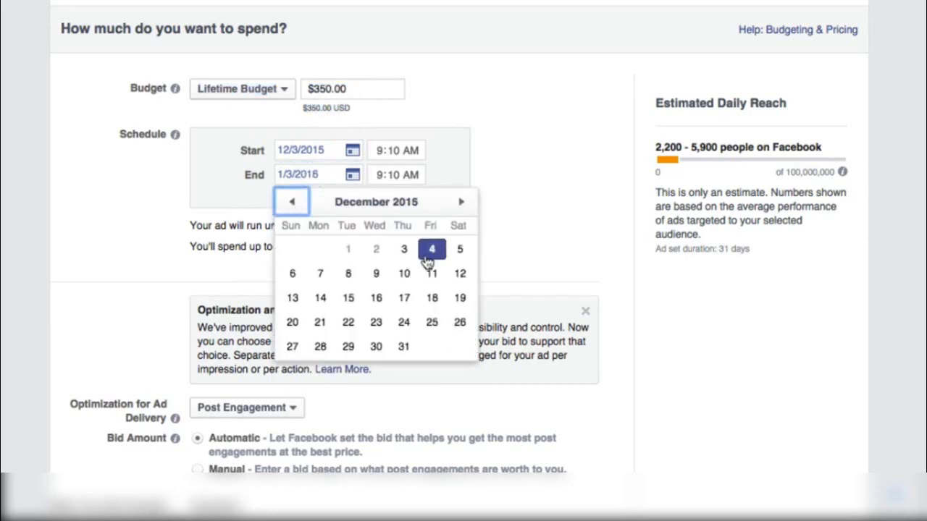
click(459, 273)
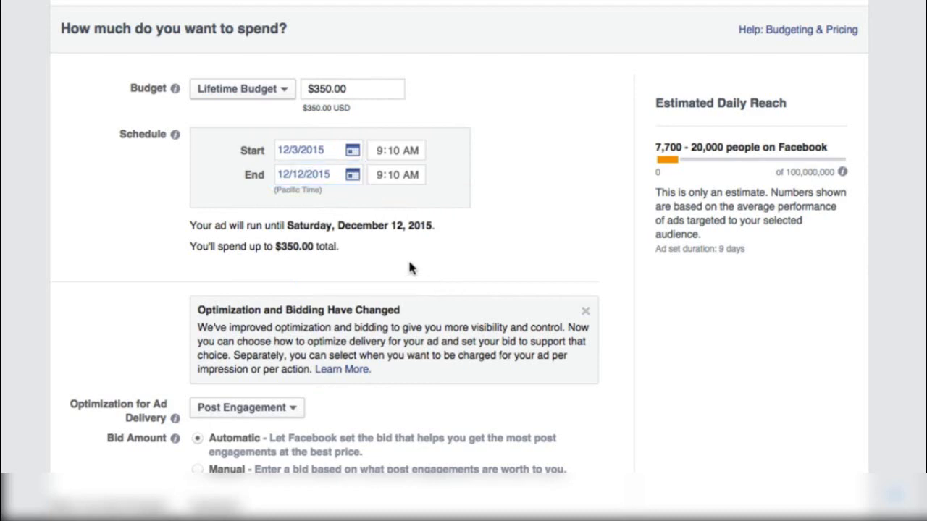
drag(341, 91, 368, 92)
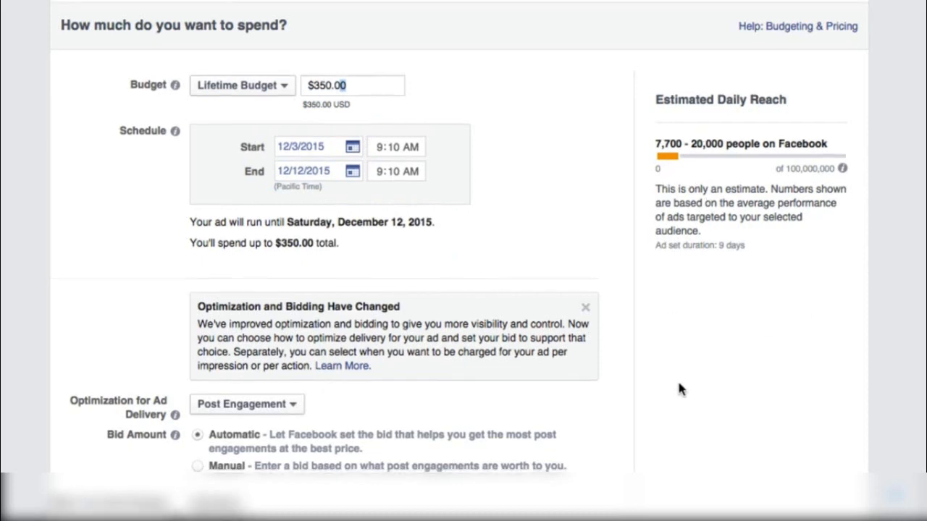
- Dismiss the notice about optimization and bidding changes below the schedule settings
scroll(650, 303, down, 1)
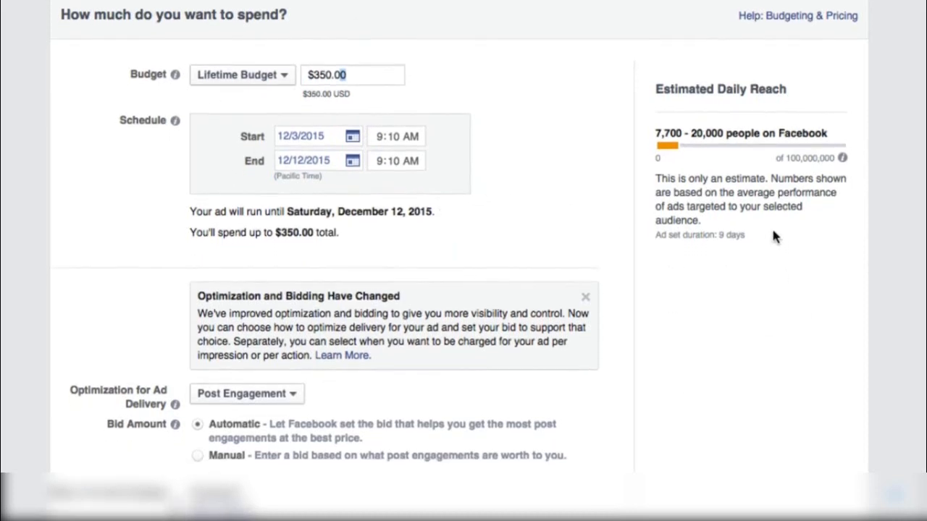
scroll(629, 93, down, 1)
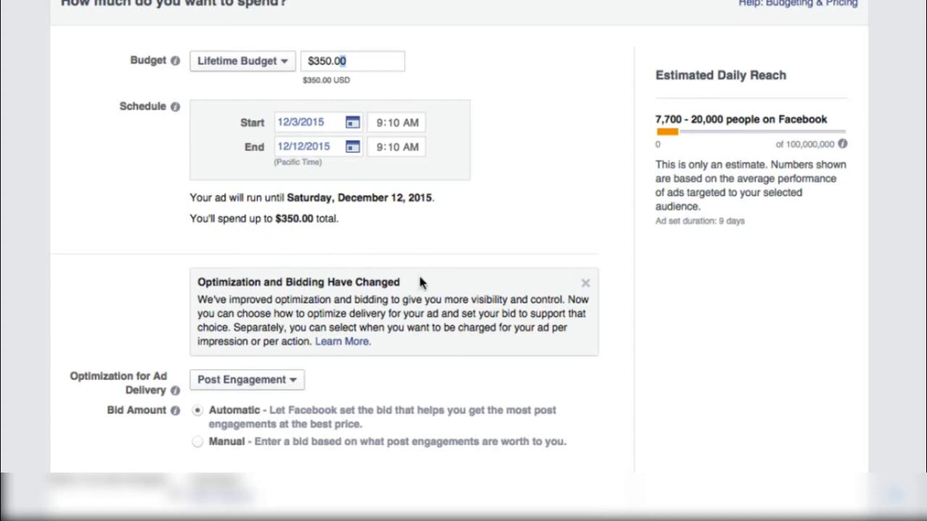
click(585, 284)
scroll(454, 330, down, 1)
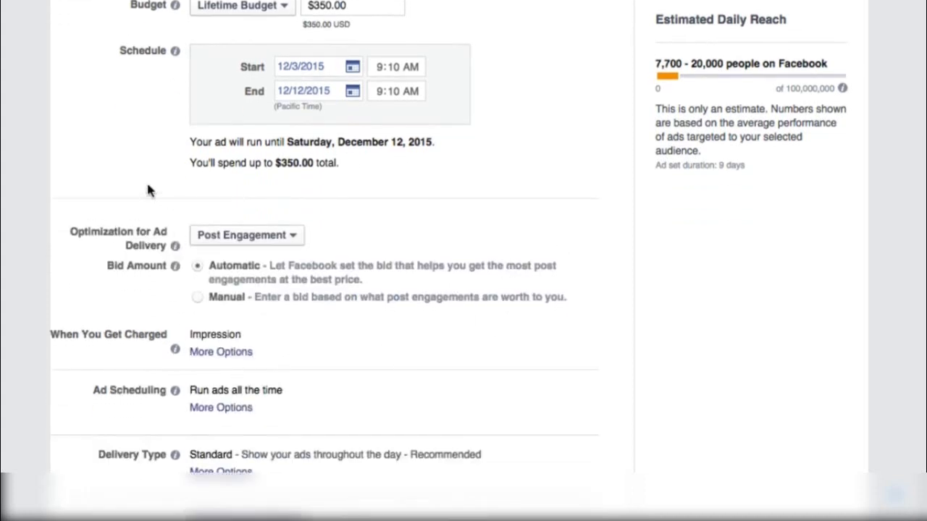
- Compare the optimization choices for ad delivery and keep Post Engagement selected
click(294, 238)
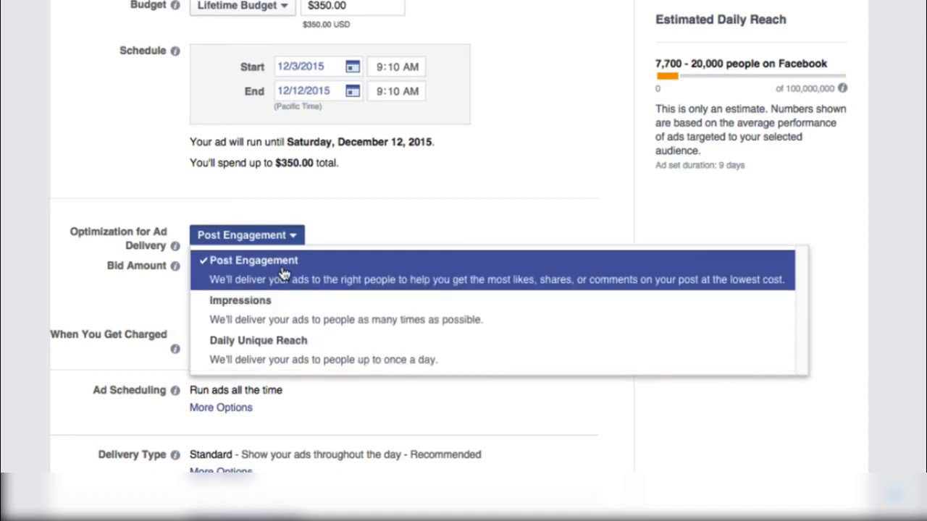
click(281, 278)
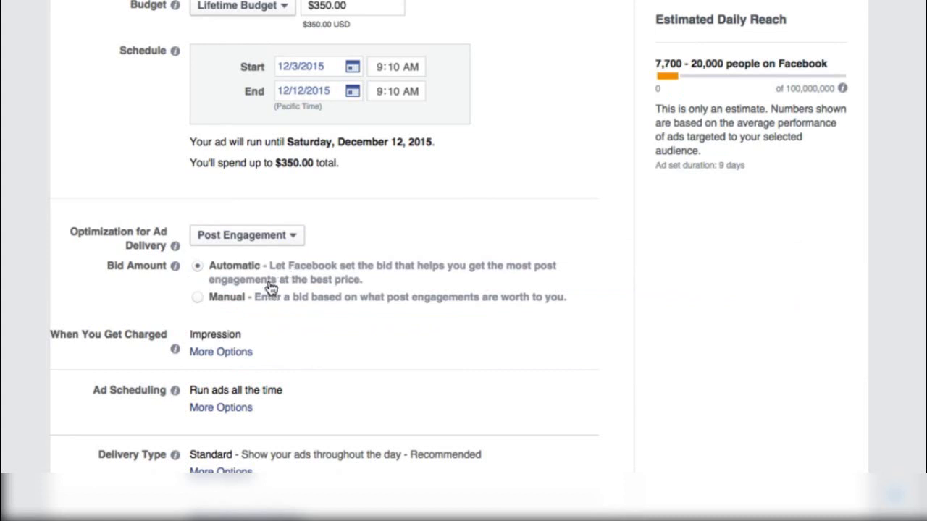
click(287, 239)
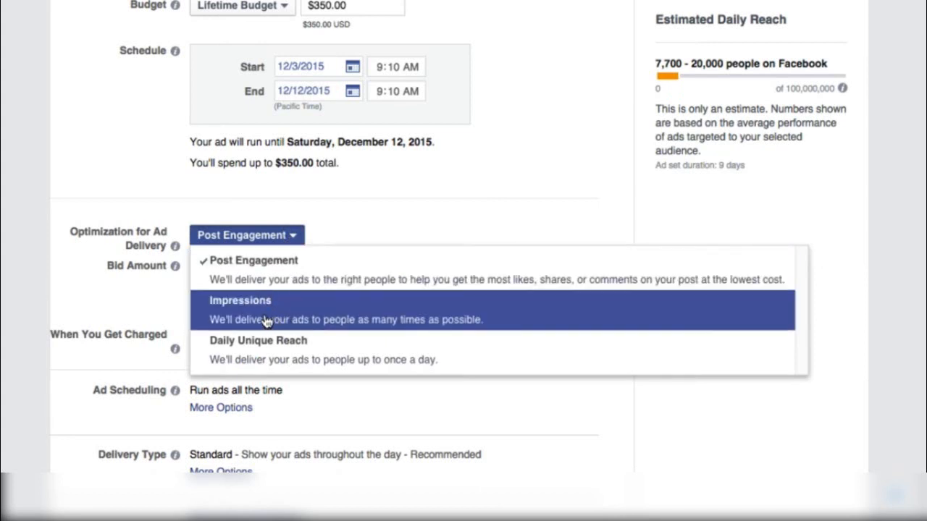
click(267, 281)
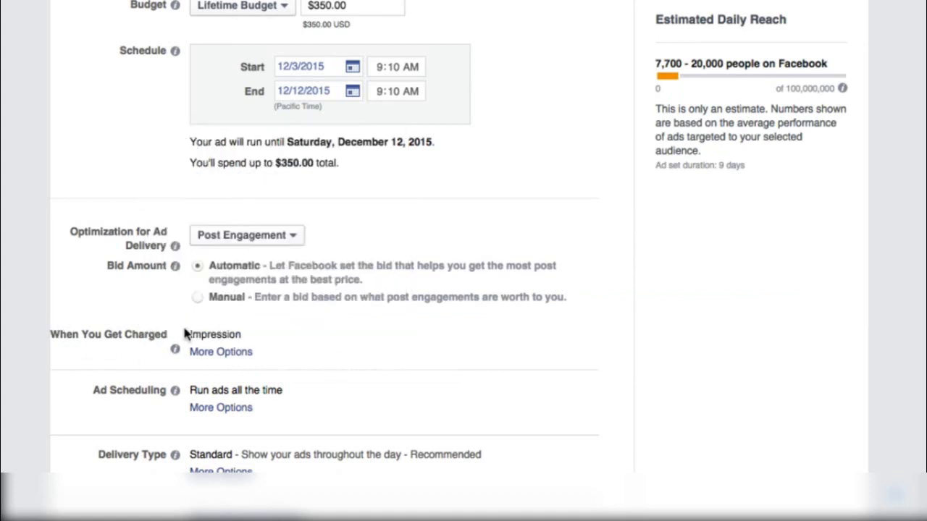
- Expand the charging options and set the ad set to be charged per Post Engagement
click(221, 352)
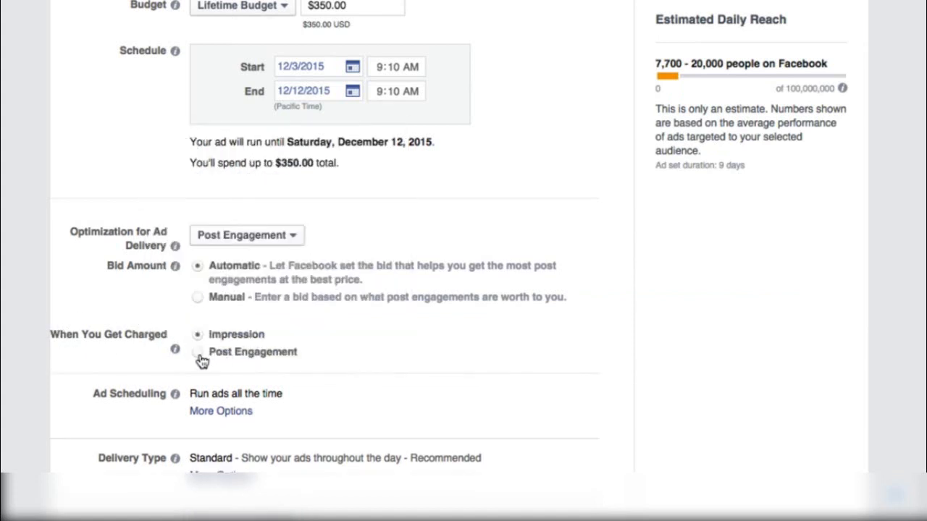
click(198, 354)
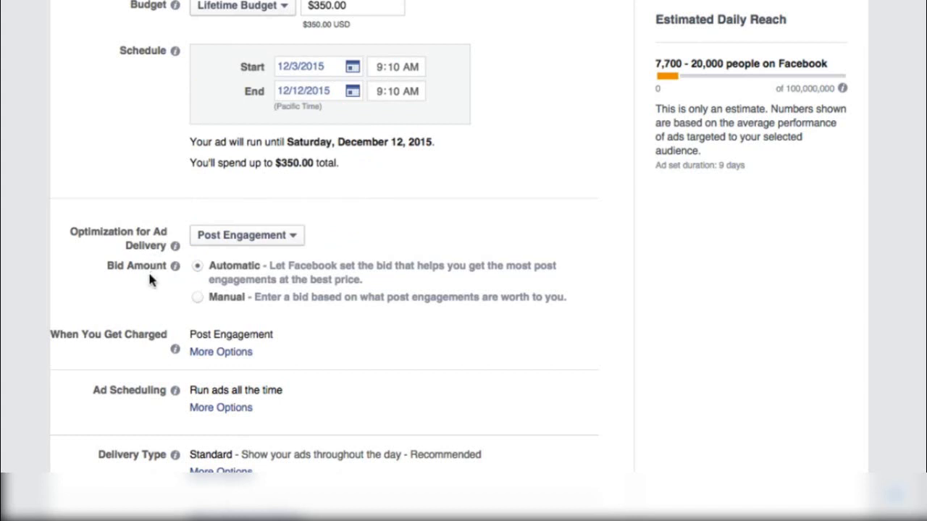
mouse_move(176, 269)
- Try scheduling the ads for 3pm to 9pm on Tuesday and Wednesday, and return to running them all the time
scroll(368, 426, down, 1)
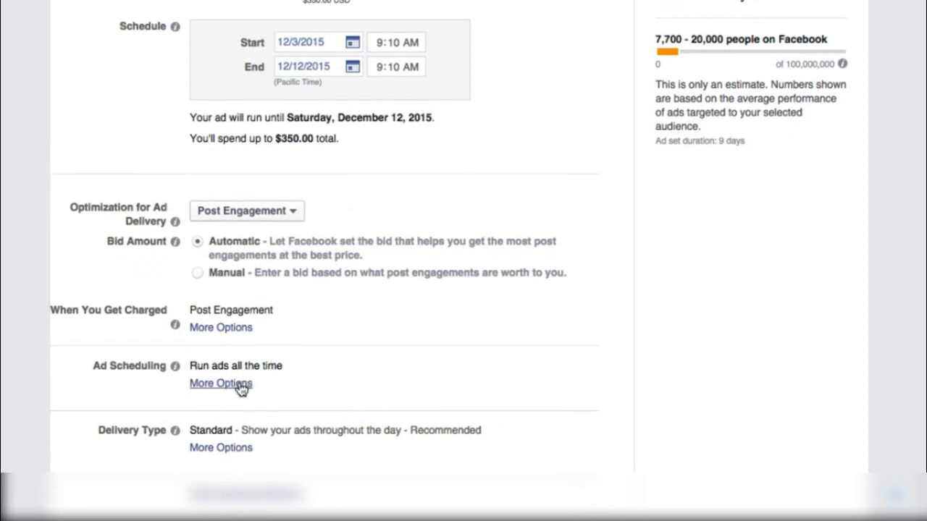
click(241, 386)
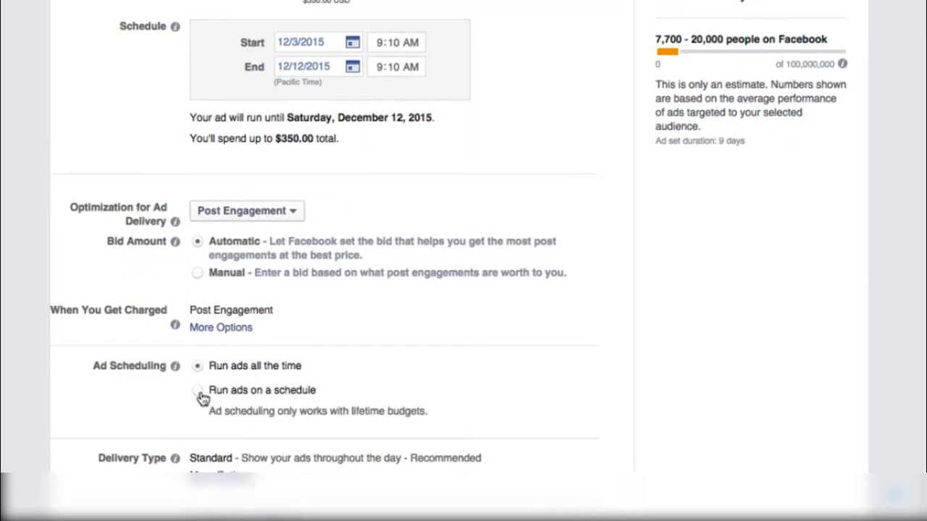
click(200, 393)
scroll(305, 417, down, 3)
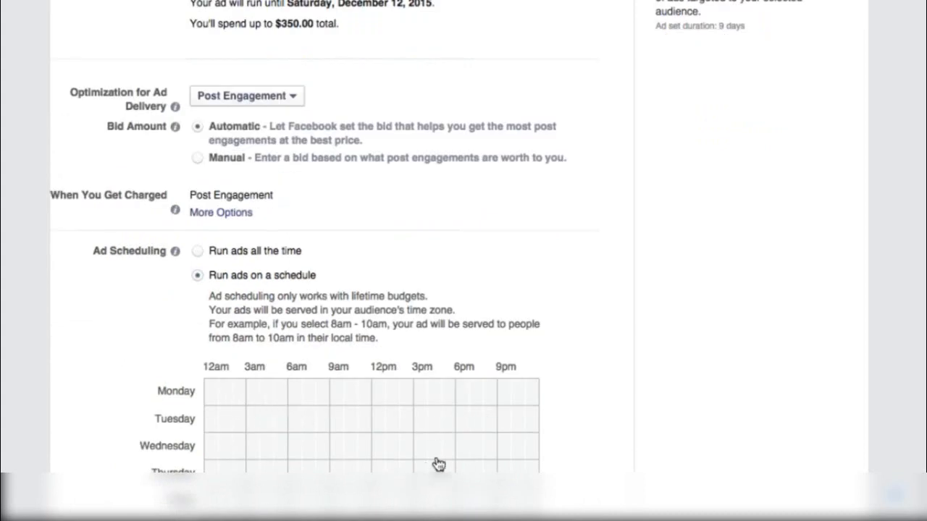
drag(453, 422, 444, 451)
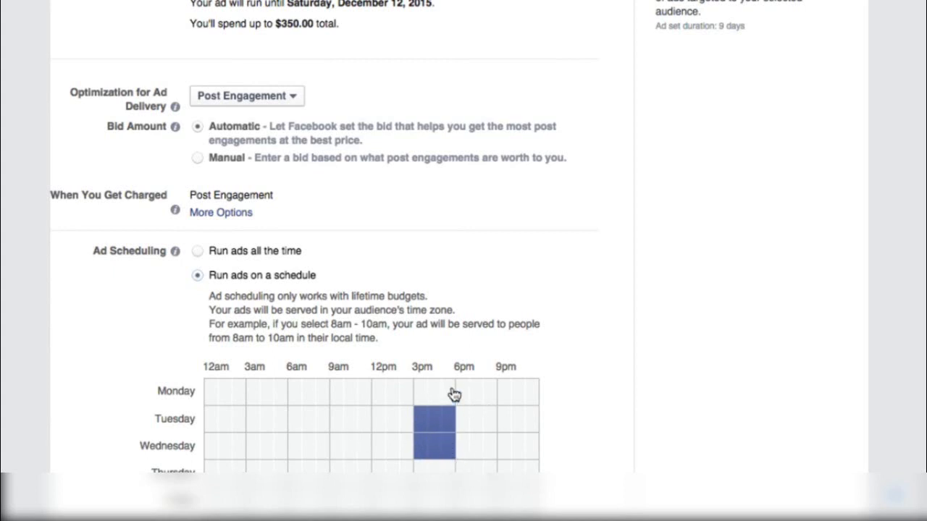
click(467, 423)
click(487, 425)
click(479, 426)
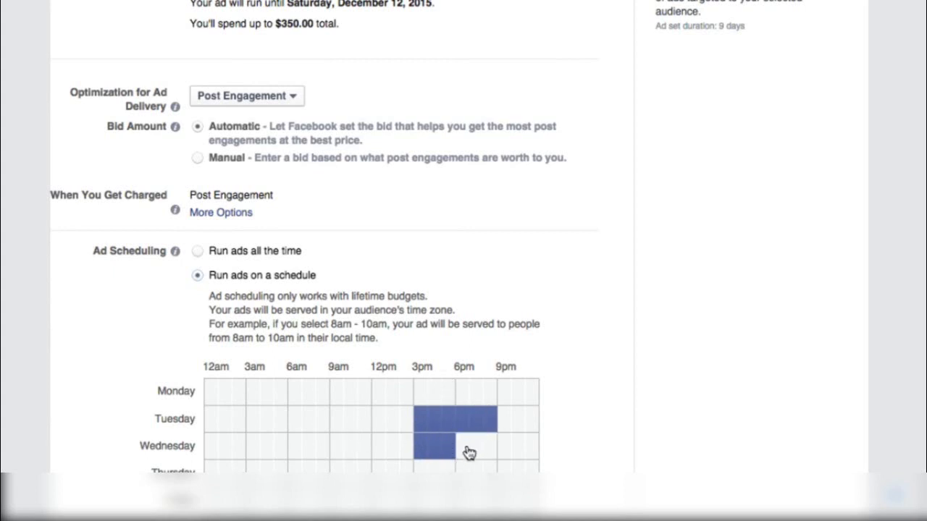
click(469, 452)
click(476, 452)
click(488, 451)
scroll(484, 438, down, 1)
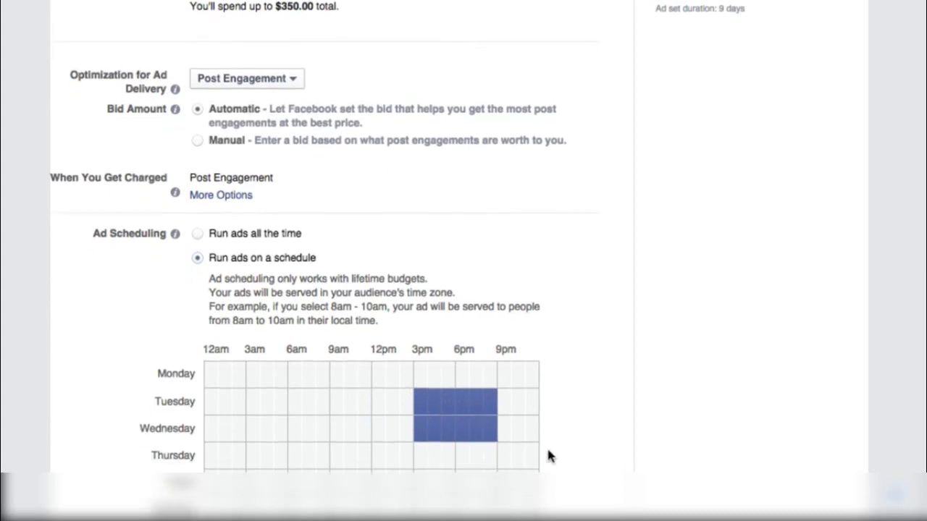
click(197, 239)
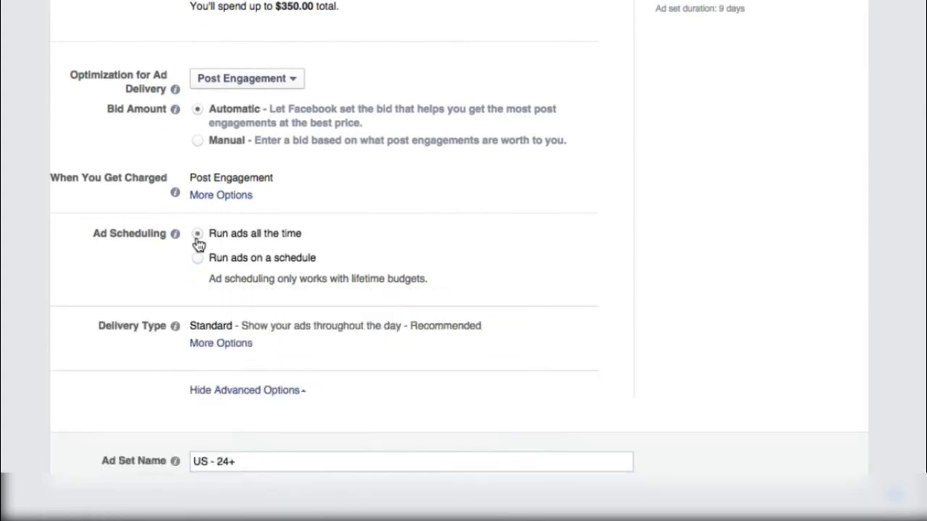
- Expand the delivery type options and review the Standard and Accelerated choices
scroll(405, 344, down, 3)
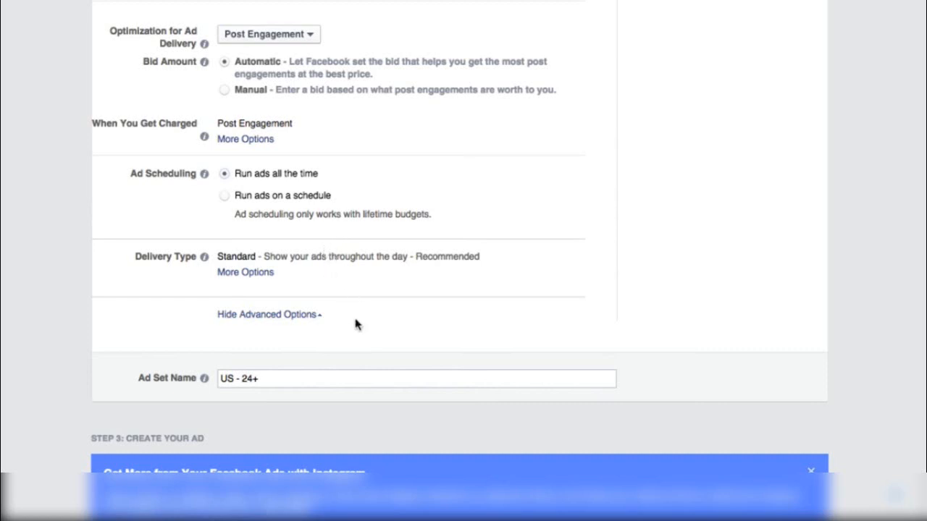
scroll(354, 325, down, 1)
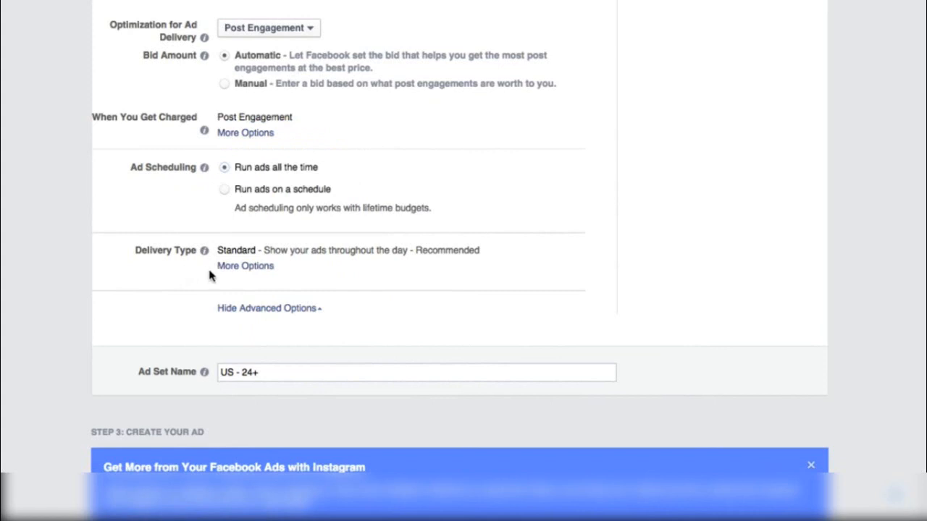
click(243, 267)
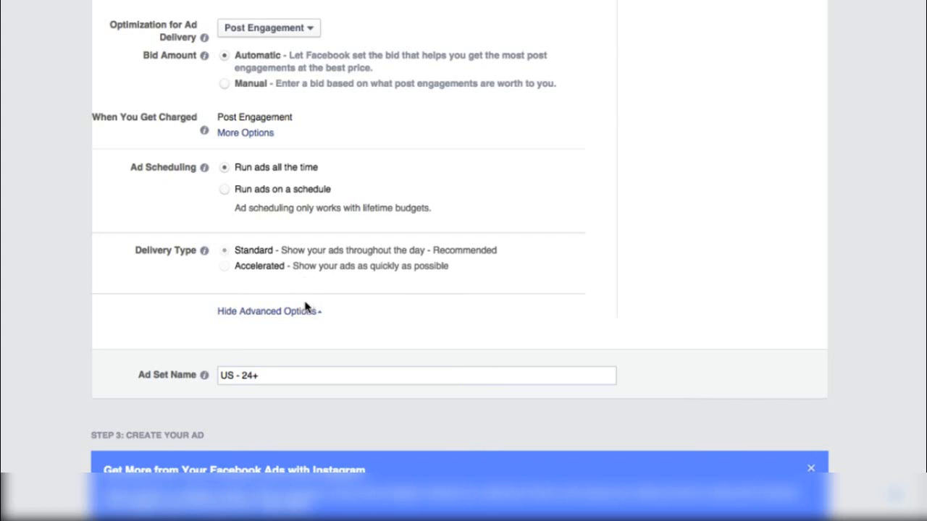
- Rename the ad set as "Ad Name Goes Here 1"
scroll(333, 307, down, 2)
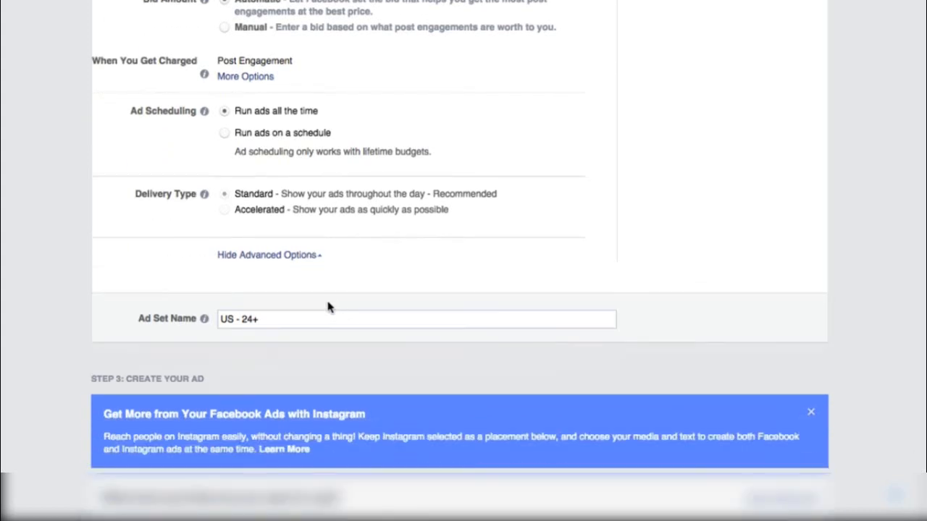
scroll(319, 304, down, 1)
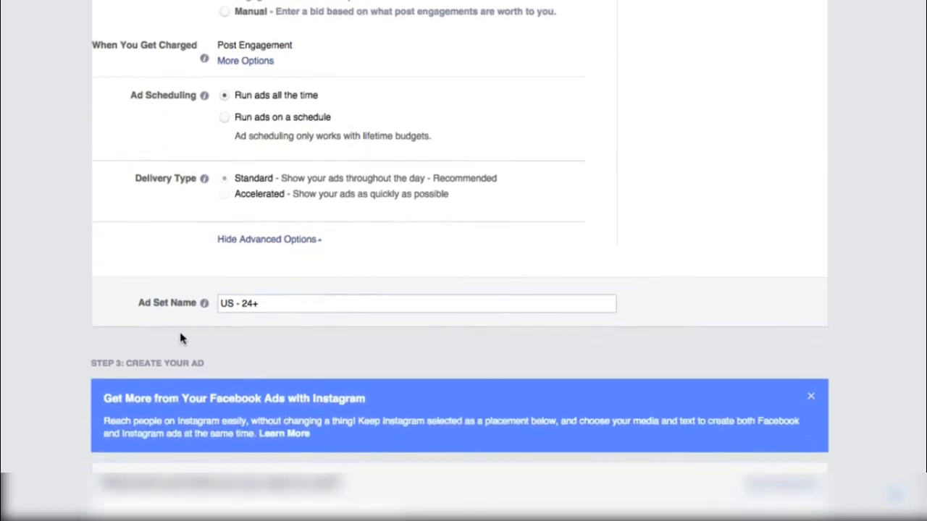
drag(268, 308, 220, 304)
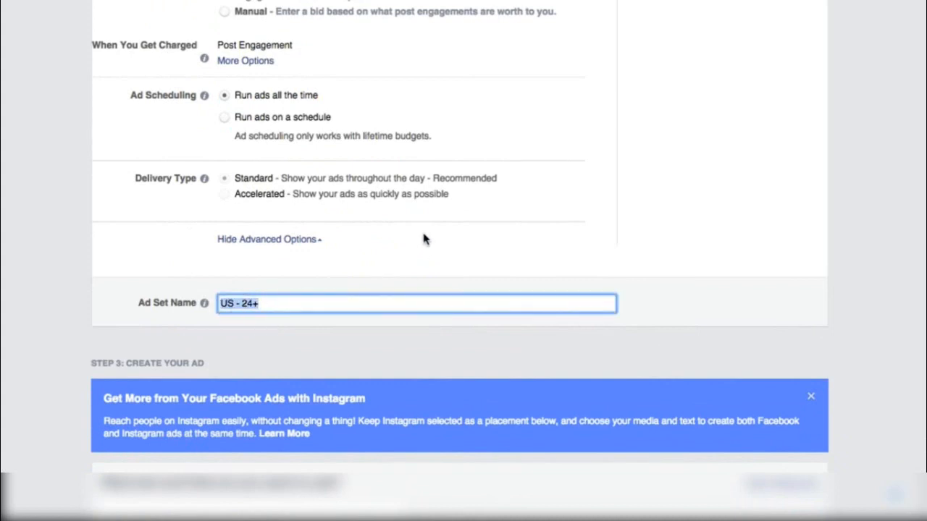
text(Ad Name Goes Here 1)
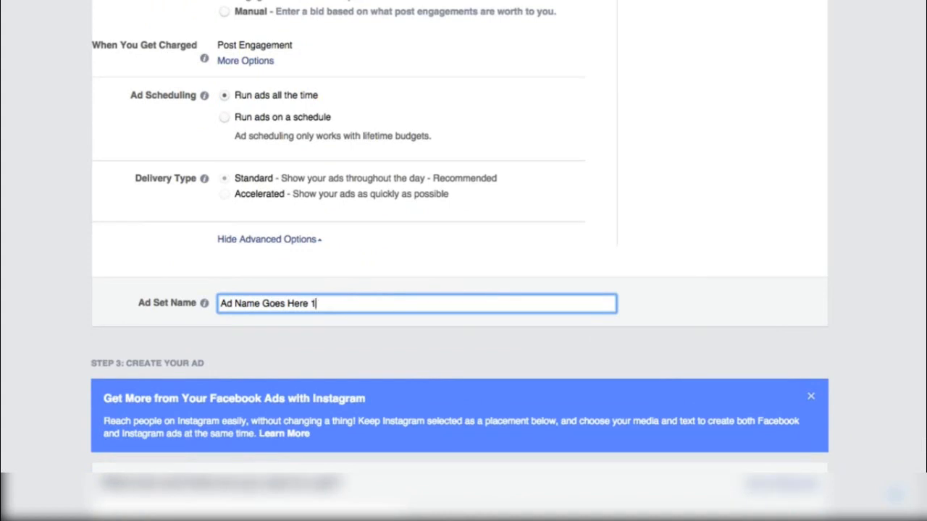
- Review the ad creation section, including the URL tags, conversion tracking and Desktop News Feed preview of the boosted post
scroll(41, 346, down, 5)
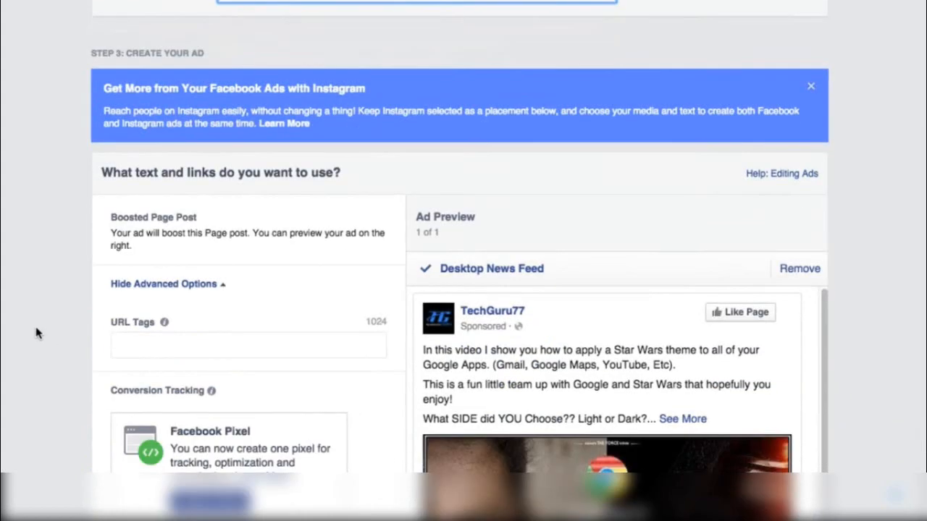
scroll(25, 162, down, 1)
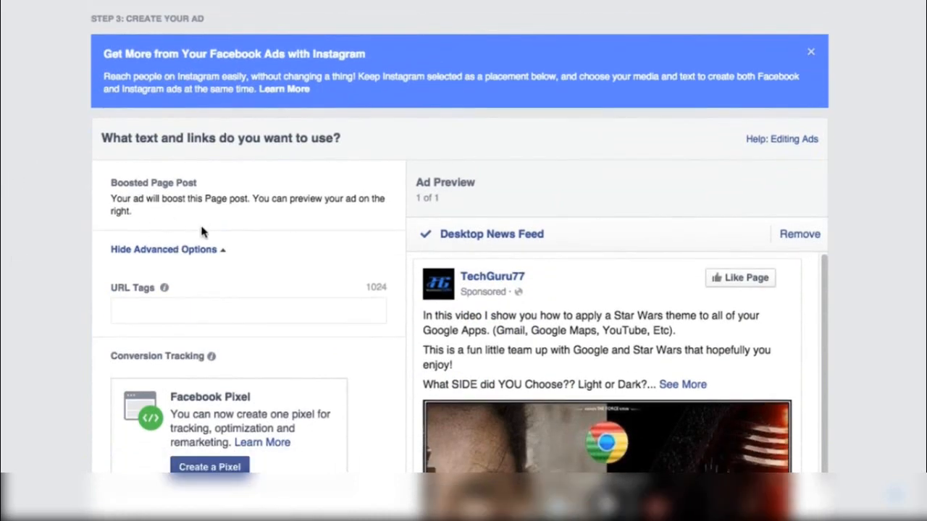
scroll(4, 286, down, 2)
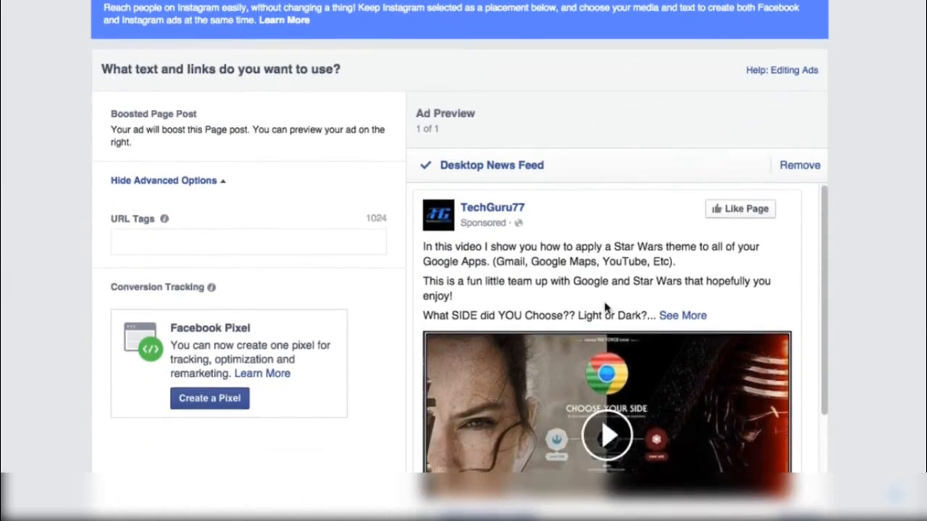
scroll(642, 414, down, 1)
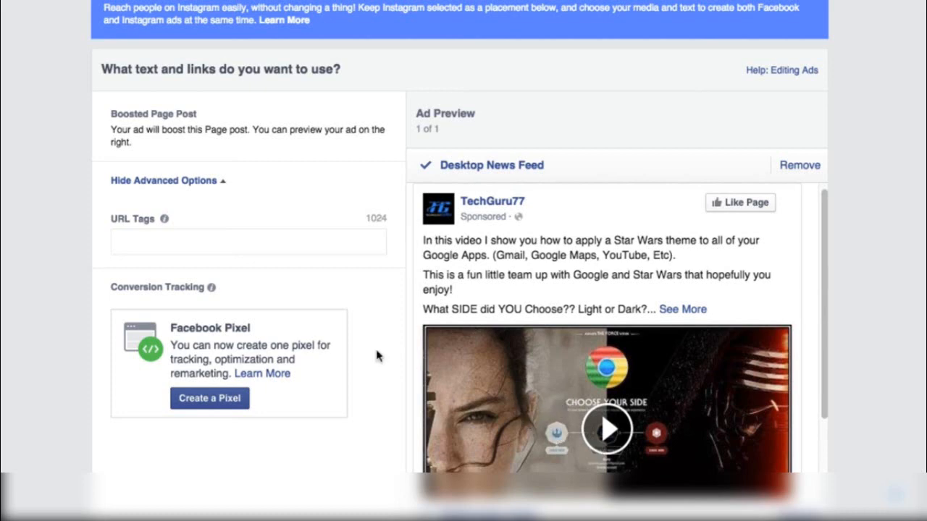
- Compare the ad previews for Desktop News Feed, Mobile News Feed and Desktop Right Column, ending on Desktop News Feed
scroll(297, 337, down, 1)
scroll(297, 337, down, 2)
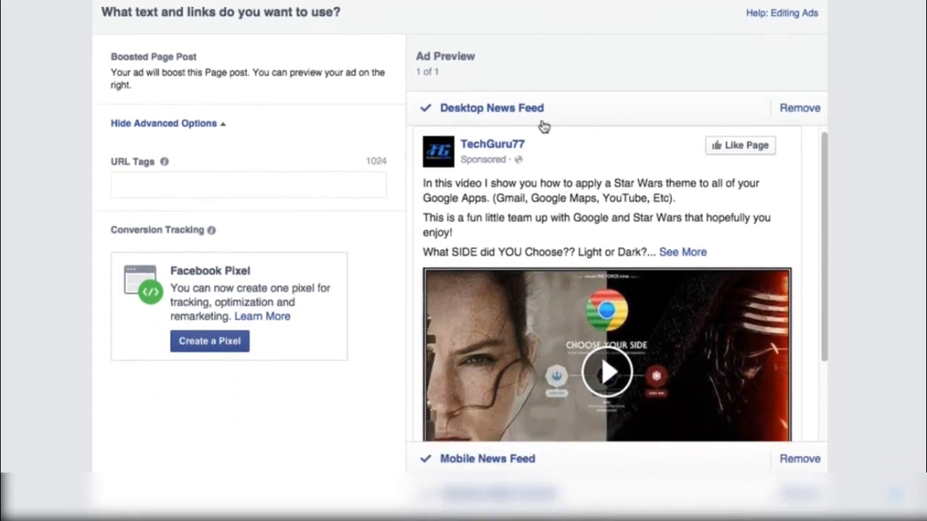
click(513, 461)
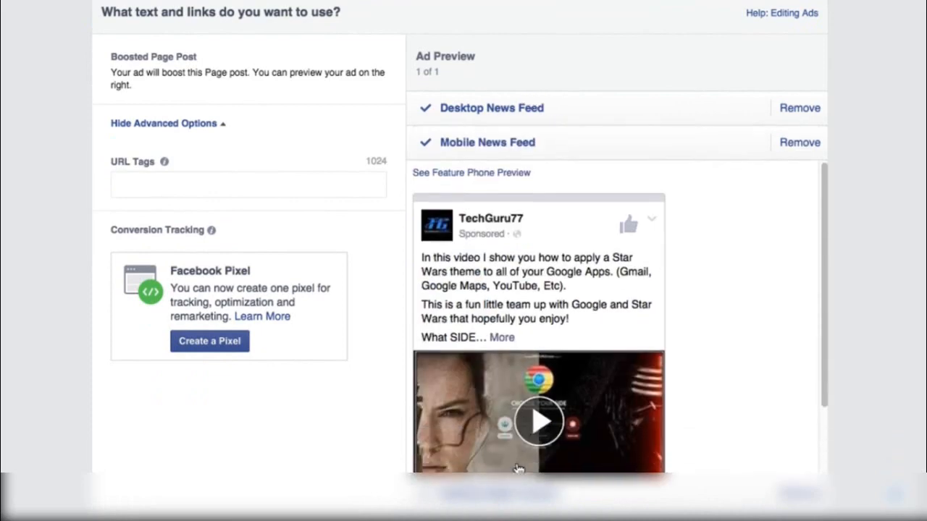
click(498, 496)
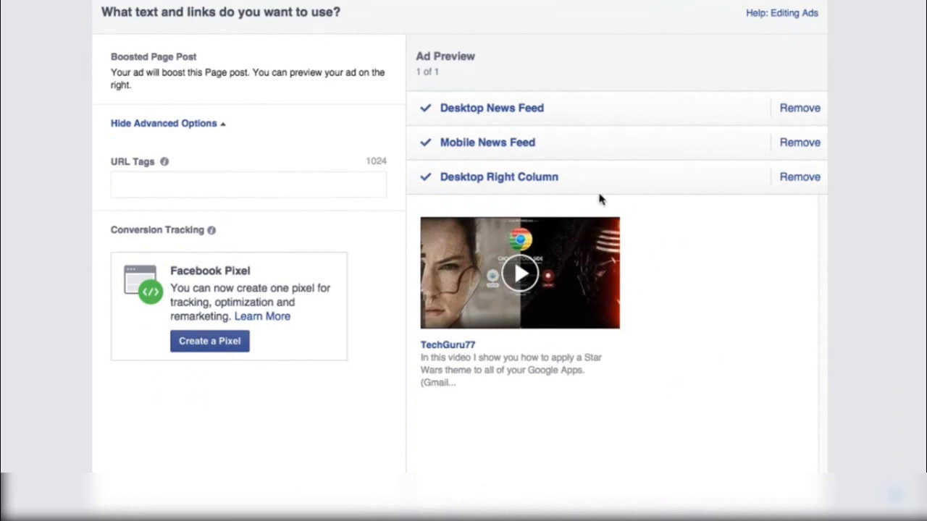
click(491, 109)
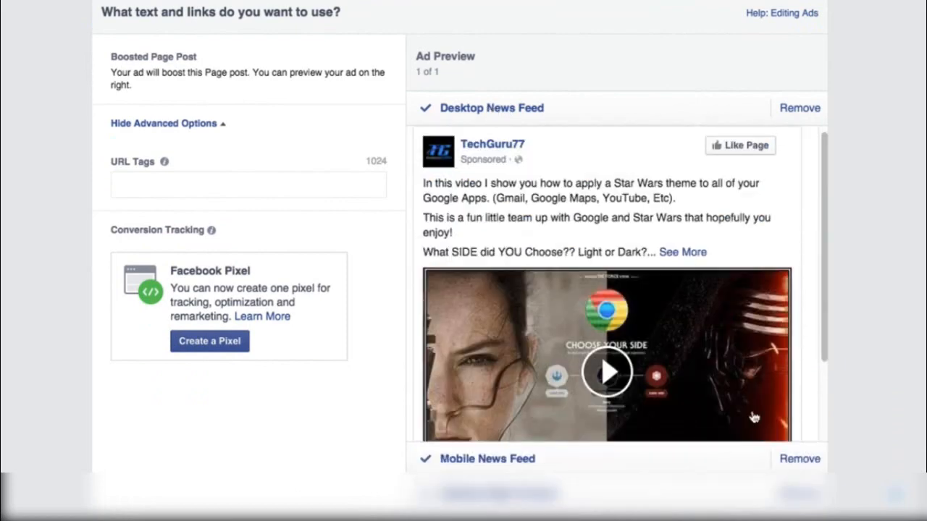
click(721, 467)
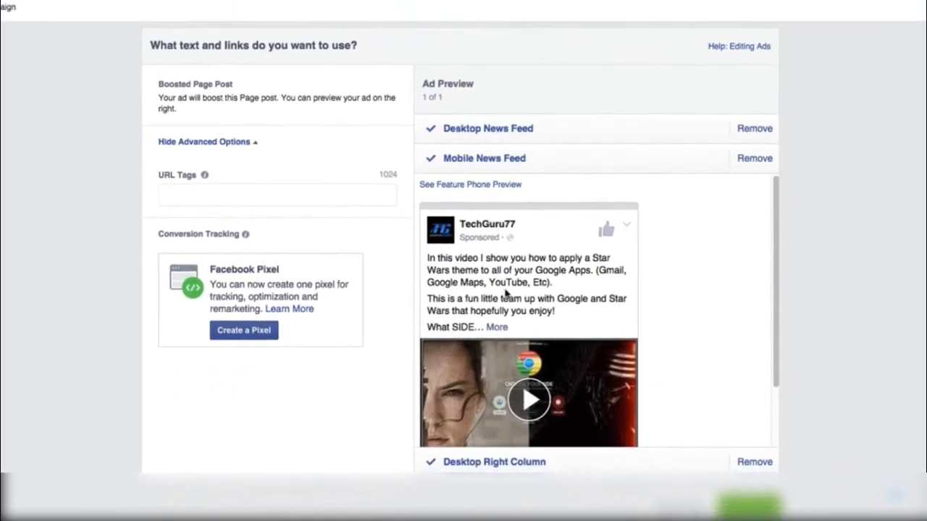
click(554, 135)
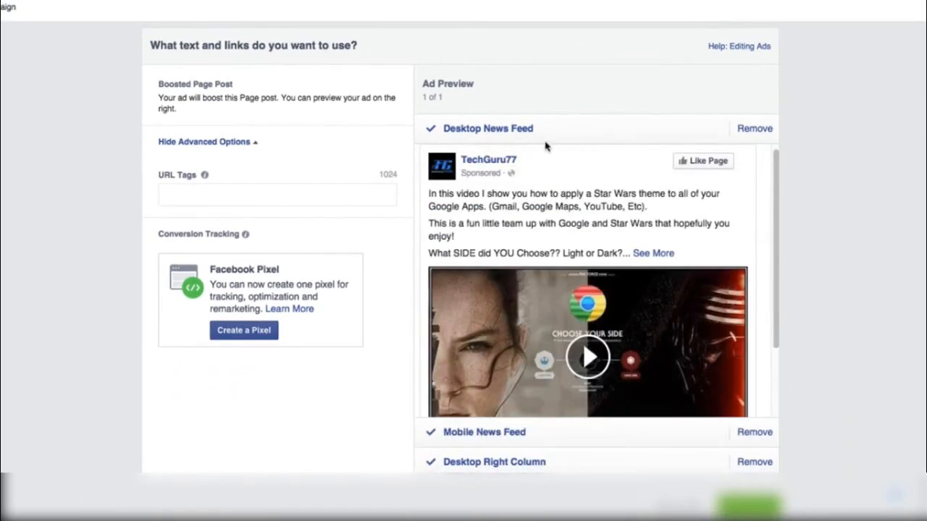
- Check the URL Tags field, review the order summary of the ad, and return to editing without placing the order
click(171, 205)
mouse_move(201, 180)
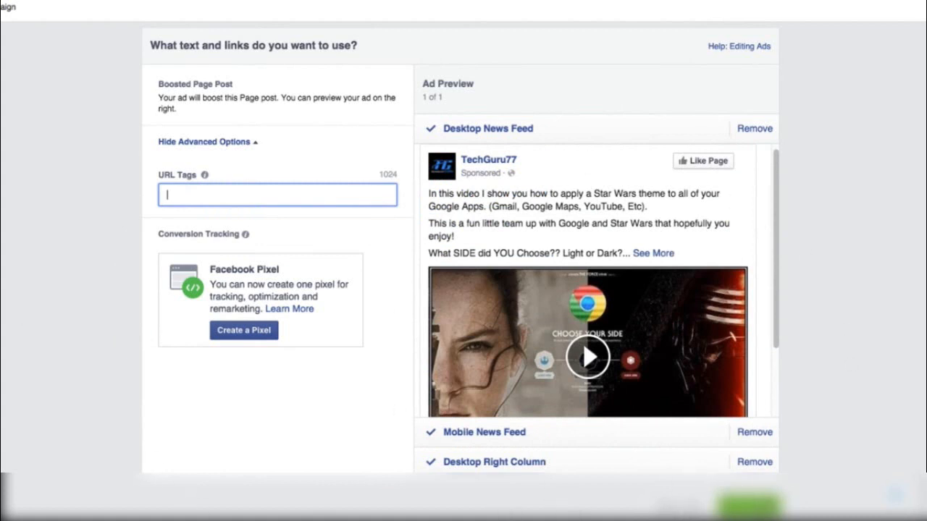
click(674, 513)
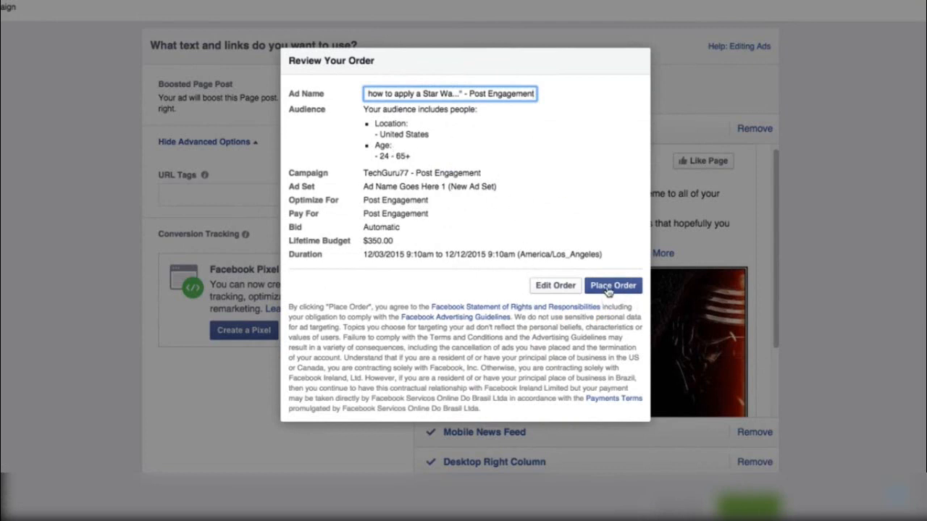
click(554, 286)
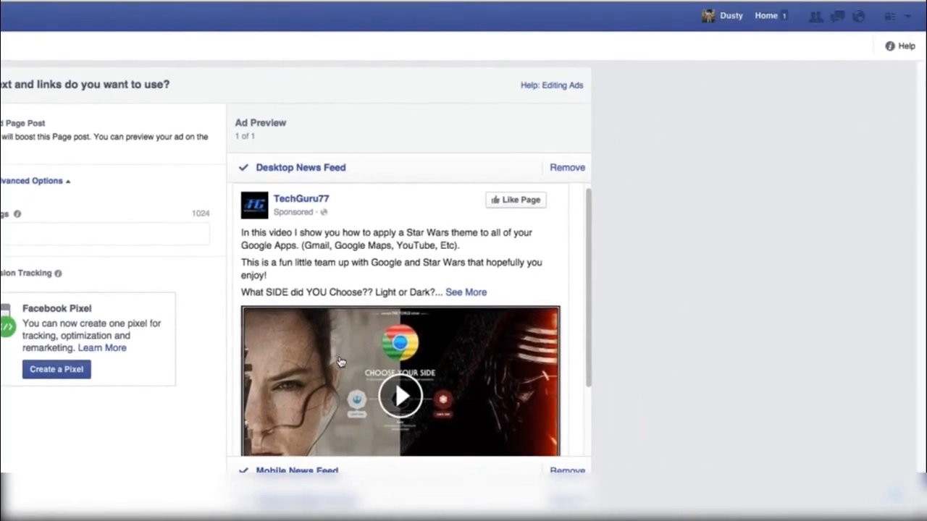
- Leave the ad creation page for the ads management page, discarding the unsaved changes
click(907, 16)
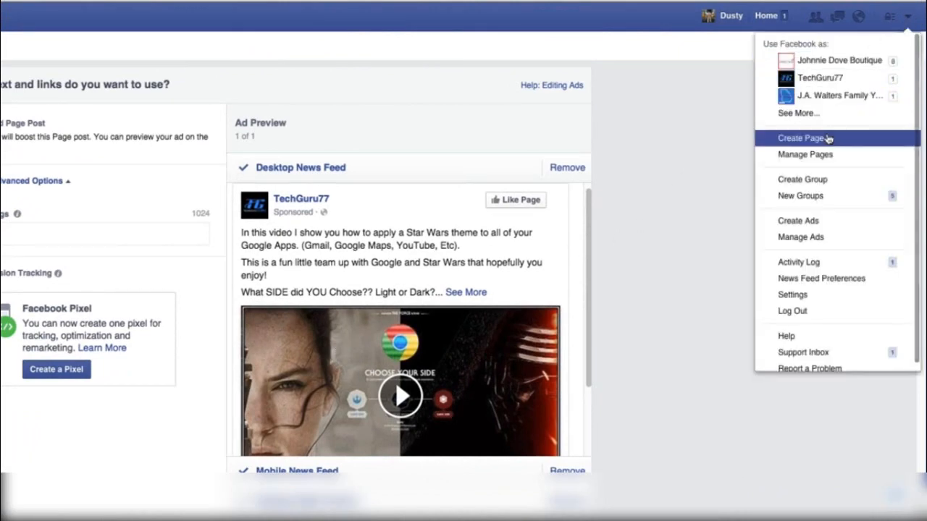
click(797, 238)
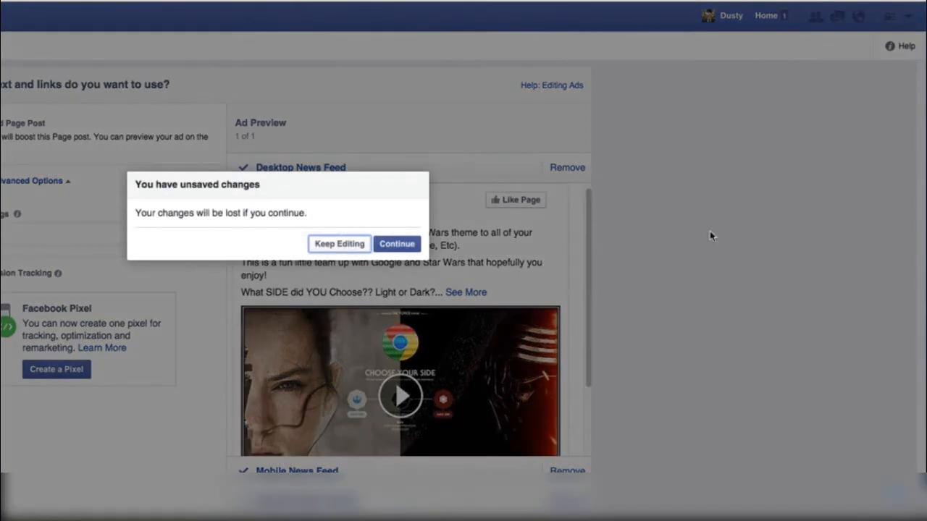
click(400, 246)
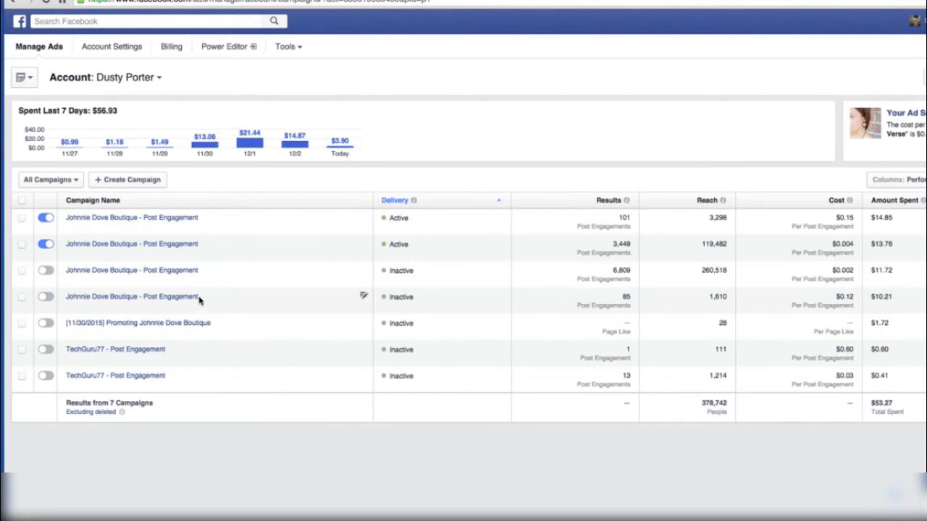
- Switch off the second listed Johnnie Dove Boutique - Post Engagement campaign, testing its toggle on and off once more
click(48, 246)
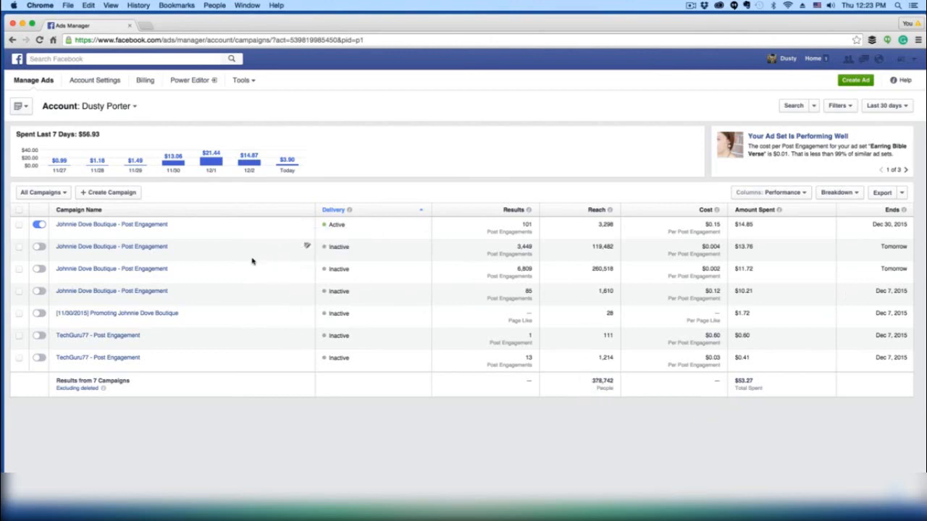
click(39, 247)
click(40, 248)
- View the reporting date range choices without changing them, and visit the account settings before returning to the campaign list
click(905, 107)
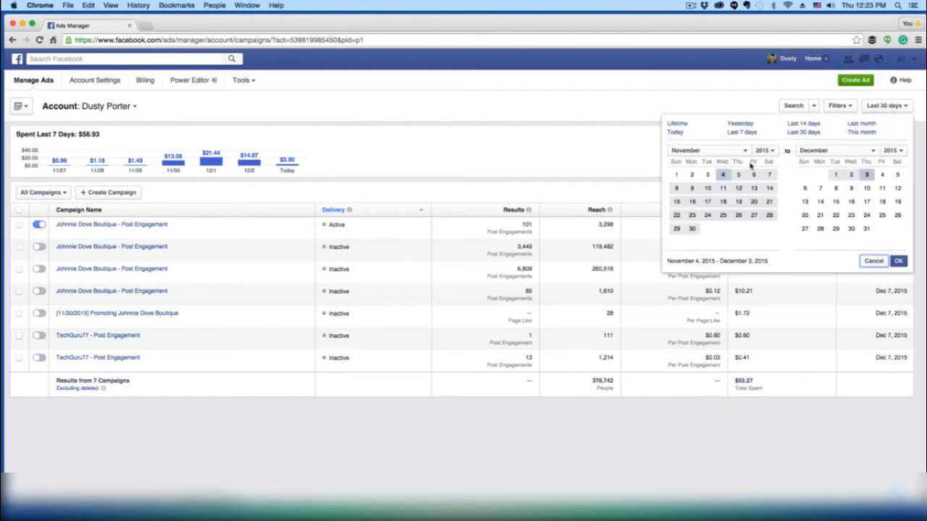
click(898, 106)
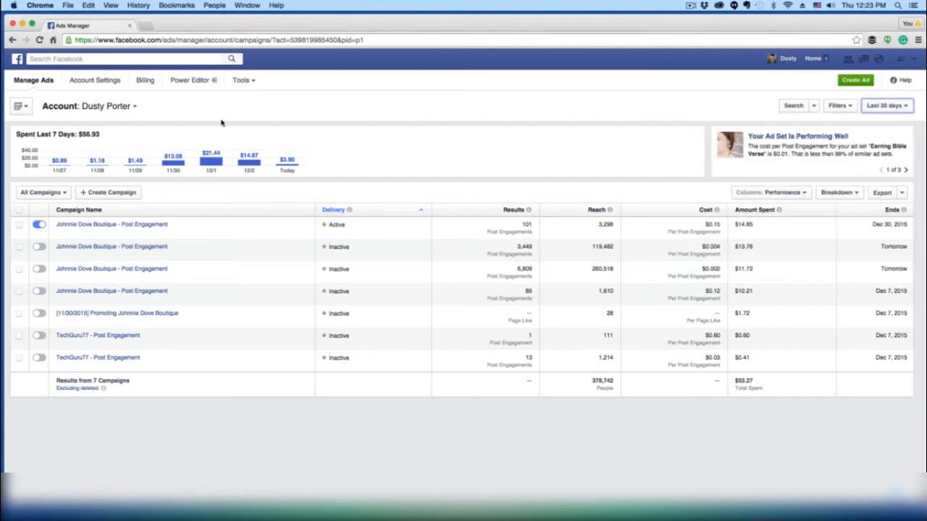
click(100, 87)
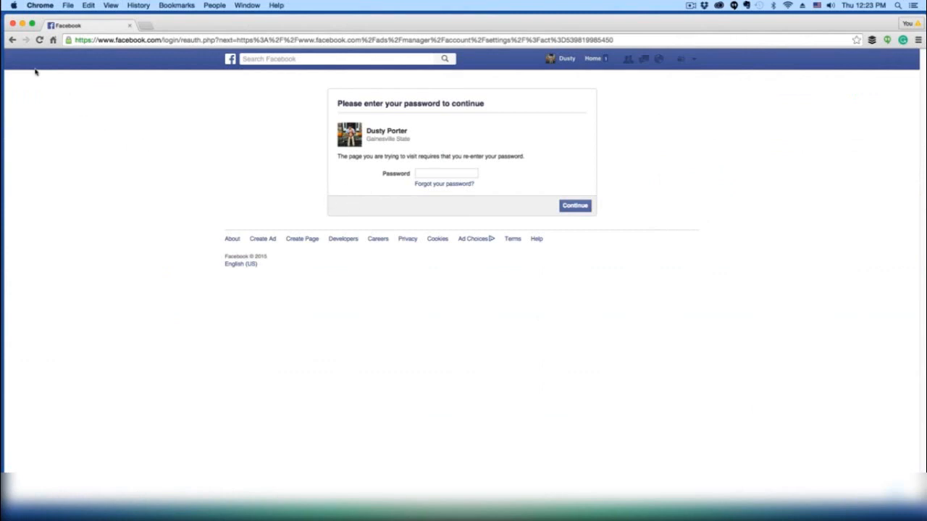
click(11, 40)
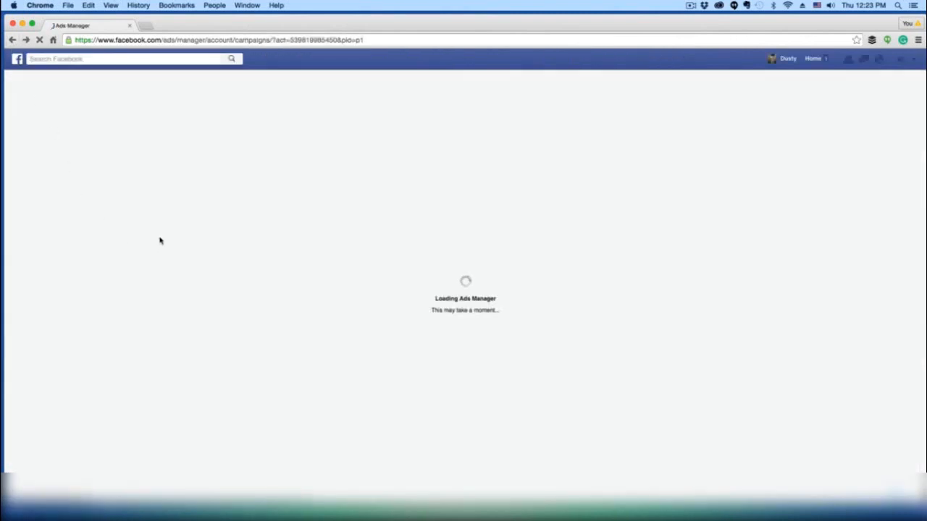